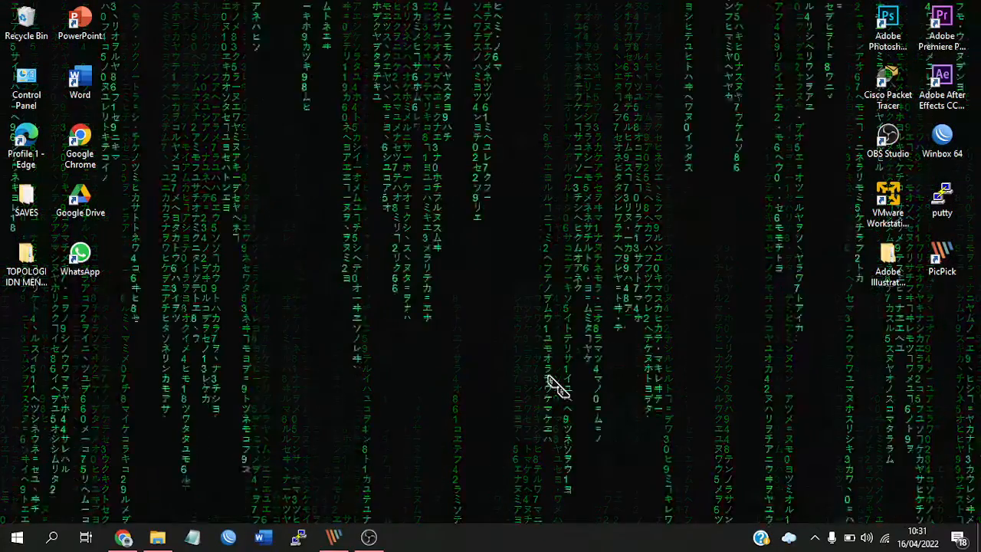
# Open WinBox maximized, select the MikroTik neighbour and widen Version to show 6.46.8 (long-term).
pyautogui.click(228, 536)
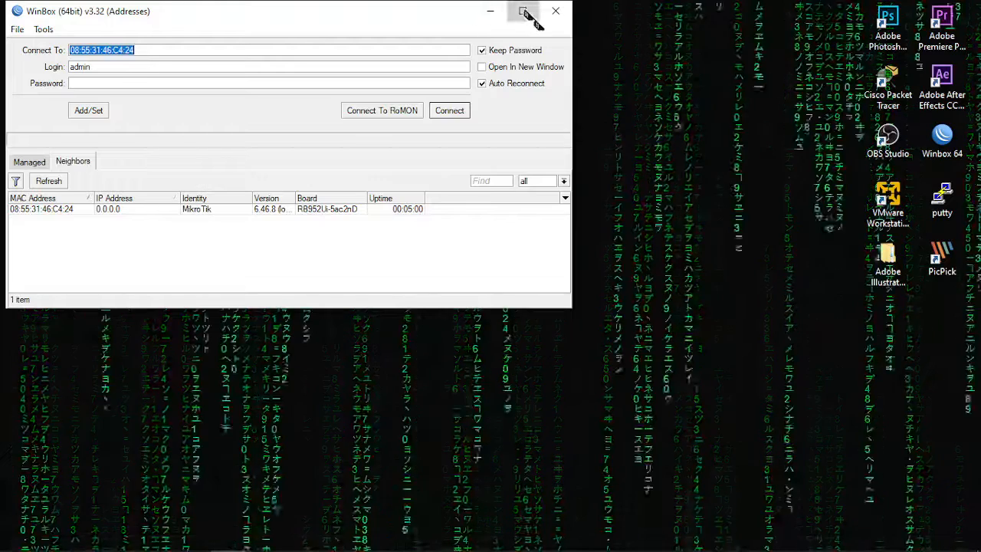
pyautogui.click(524, 13)
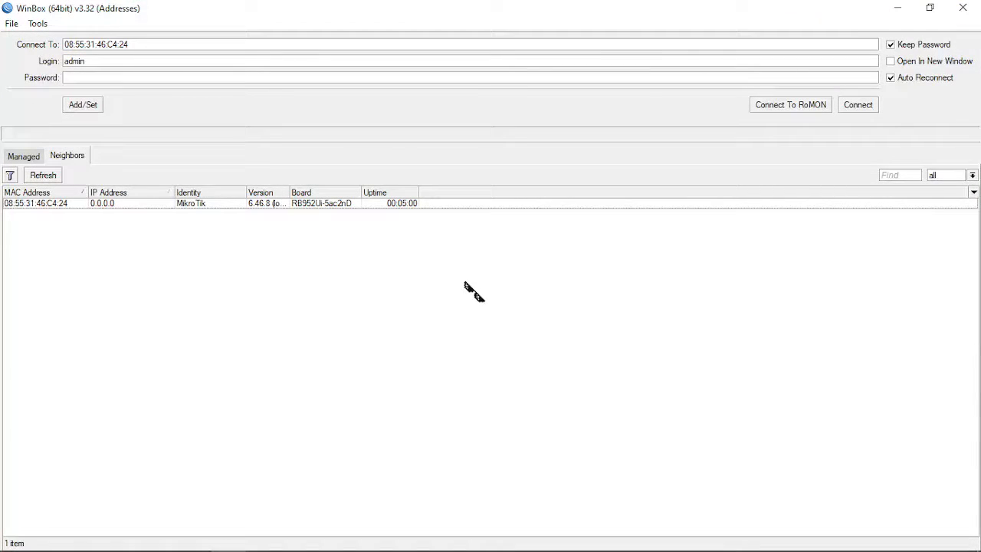
pyautogui.click(930, 7)
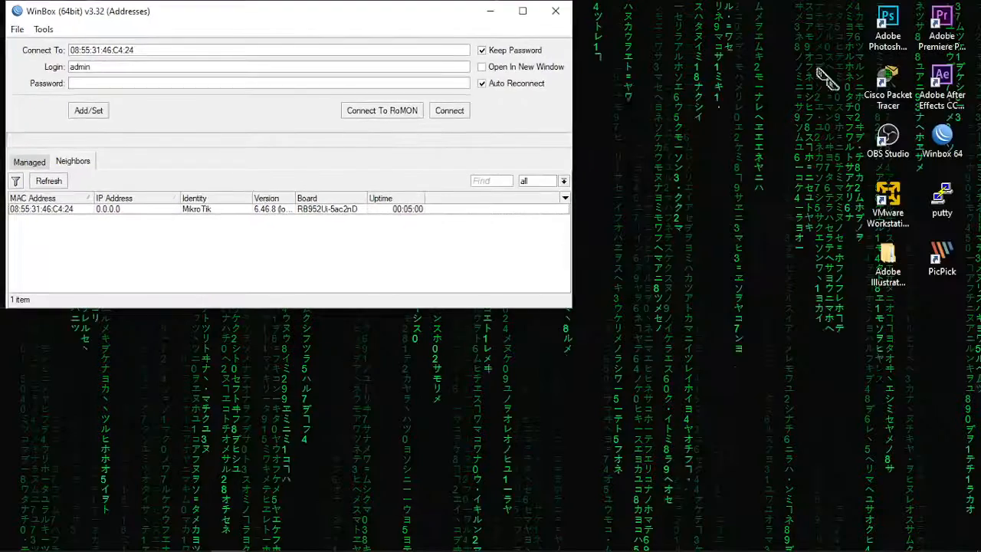
pyautogui.click(522, 10)
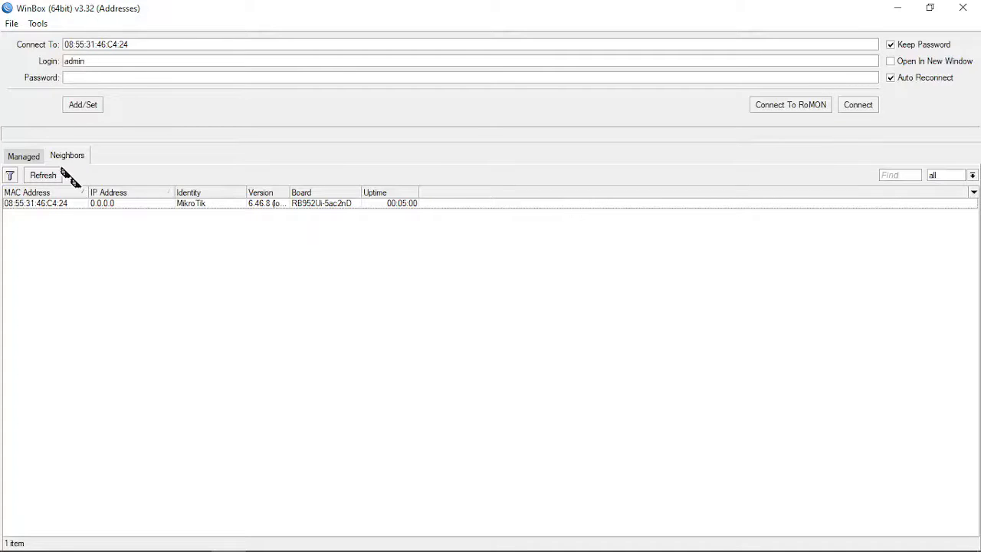
pyautogui.click(51, 204)
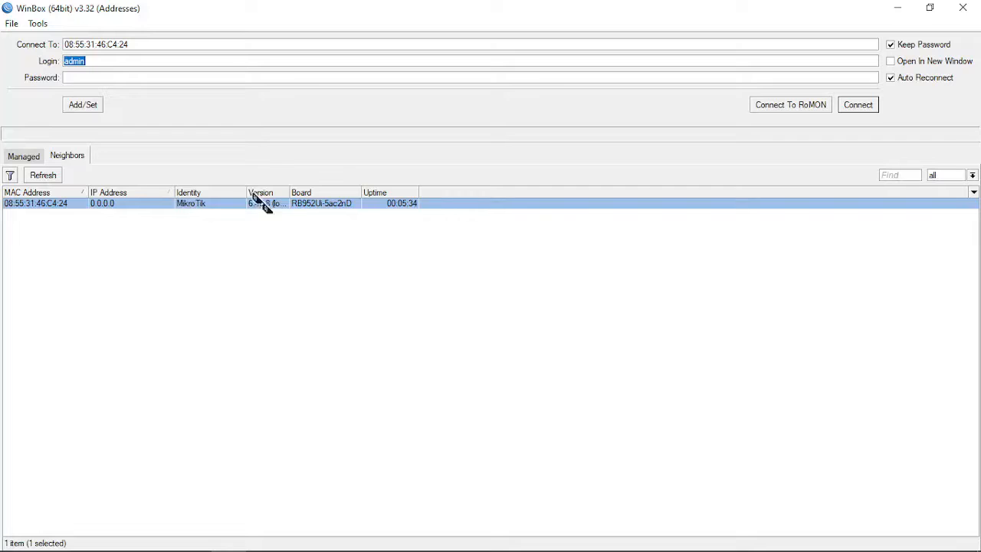
pyautogui.moveTo(286, 197); pyautogui.dragTo(311, 198)
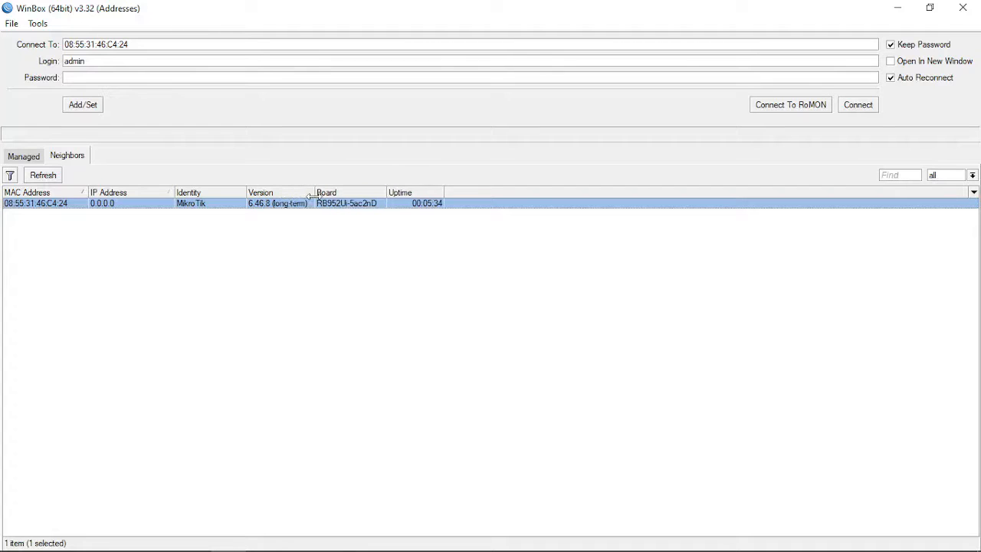
pyautogui.click(257, 228)
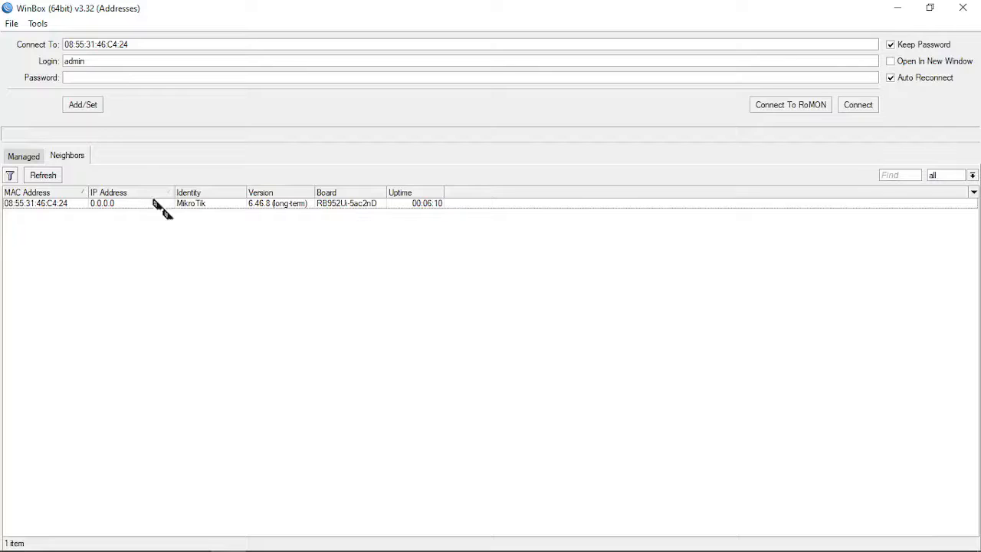
pyautogui.click(47, 206)
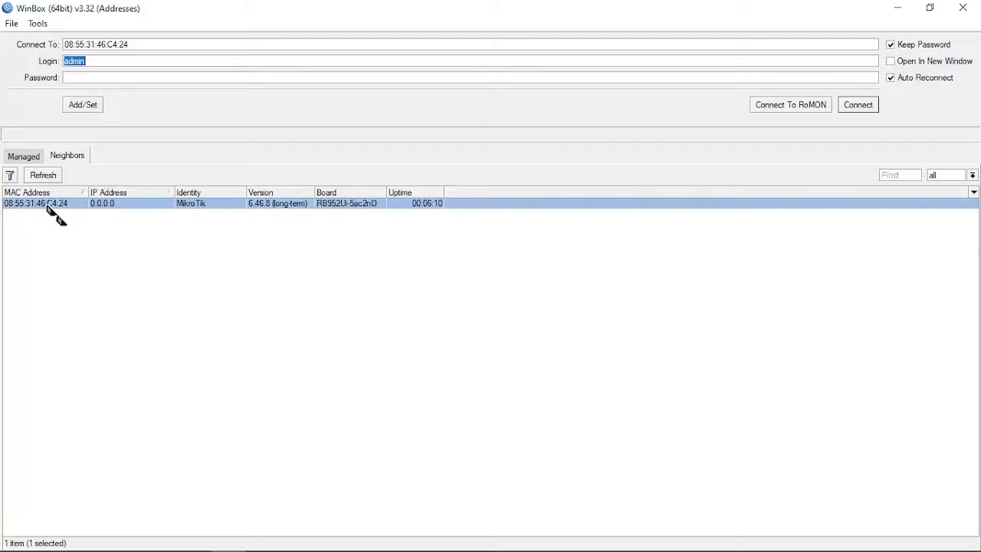
pyautogui.moveTo(147, 47); pyautogui.dragTo(66, 46)
pyautogui.click(148, 48)
pyautogui.click(108, 208)
pyautogui.click(115, 212)
pyautogui.moveTo(166, 48); pyautogui.dragTo(71, 47)
pyautogui.click(132, 62)
pyautogui.moveTo(162, 45); pyautogui.dragTo(62, 46)
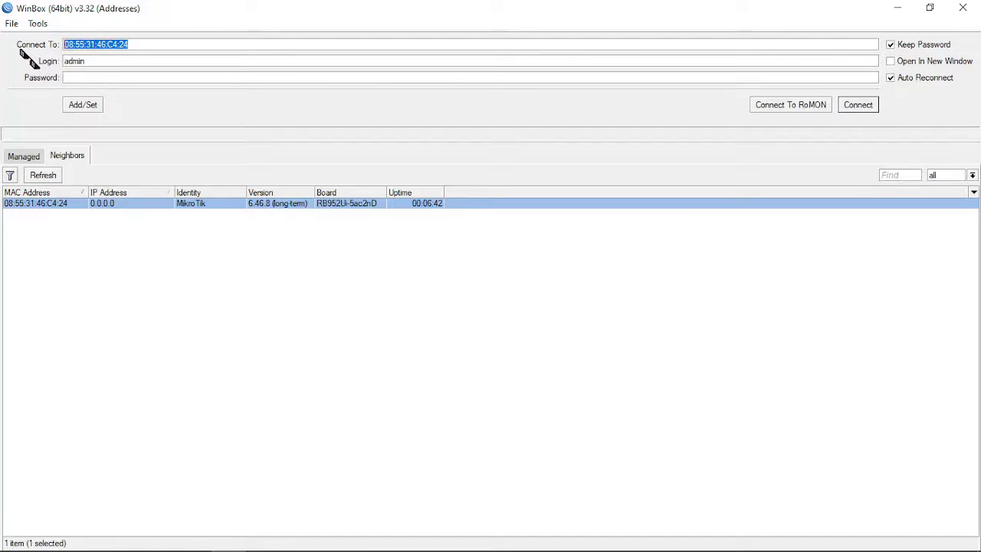
pyautogui.click(146, 44)
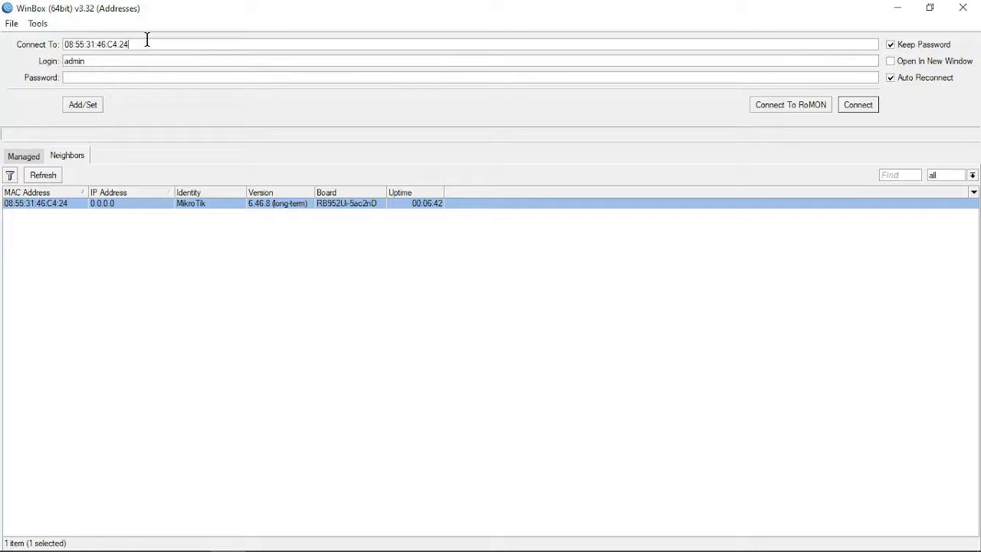
pyautogui.click(31, 213)
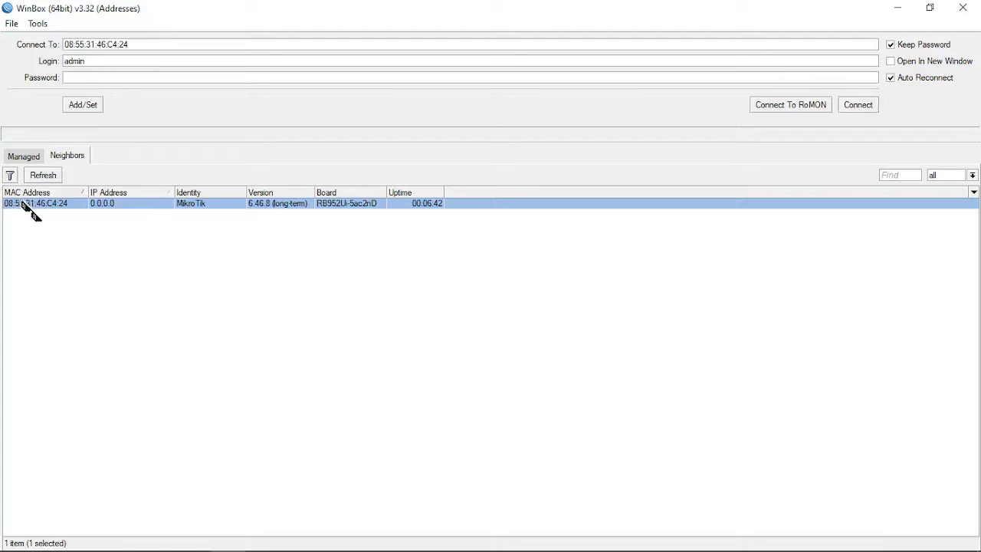
pyautogui.click(161, 48)
pyautogui.click(81, 62)
pyautogui.click(859, 105)
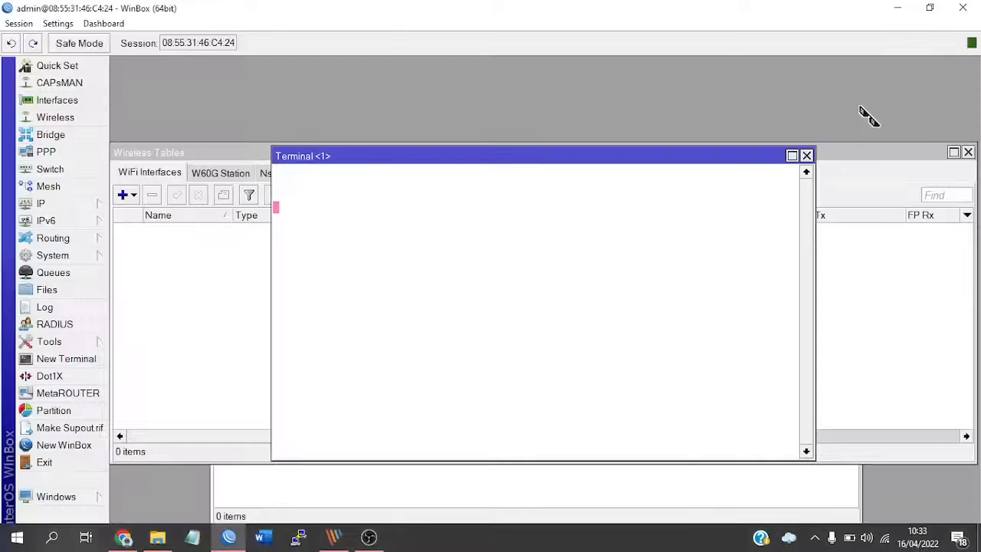
# Close the Terminal, Wireless Tables and Hotspot windows that opened with the session.
pyautogui.click(806, 156)
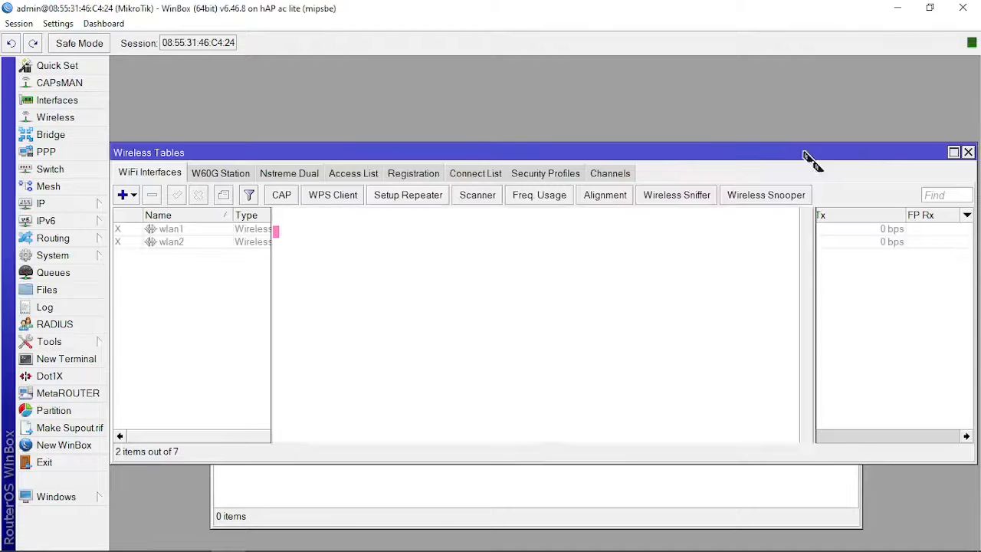
pyautogui.click(968, 151)
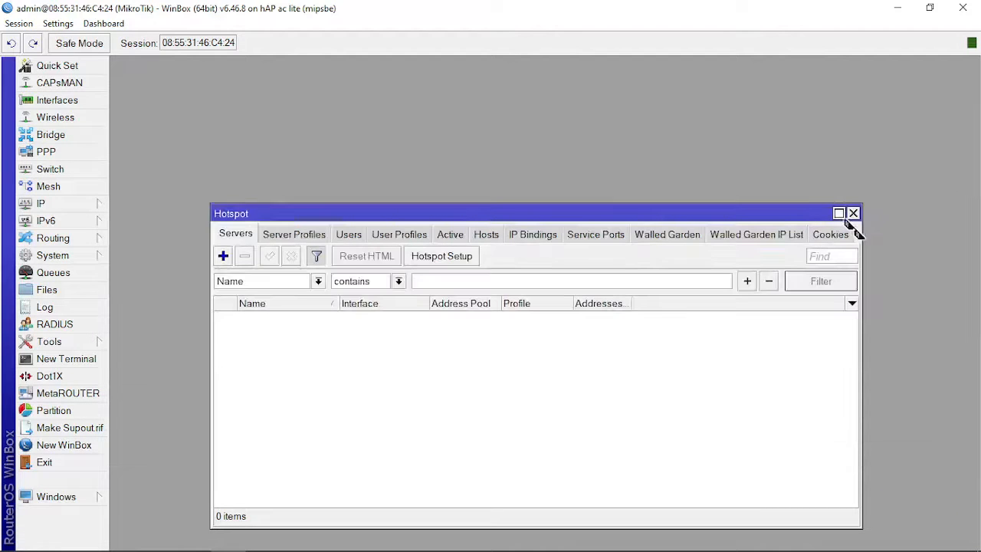
pyautogui.click(853, 214)
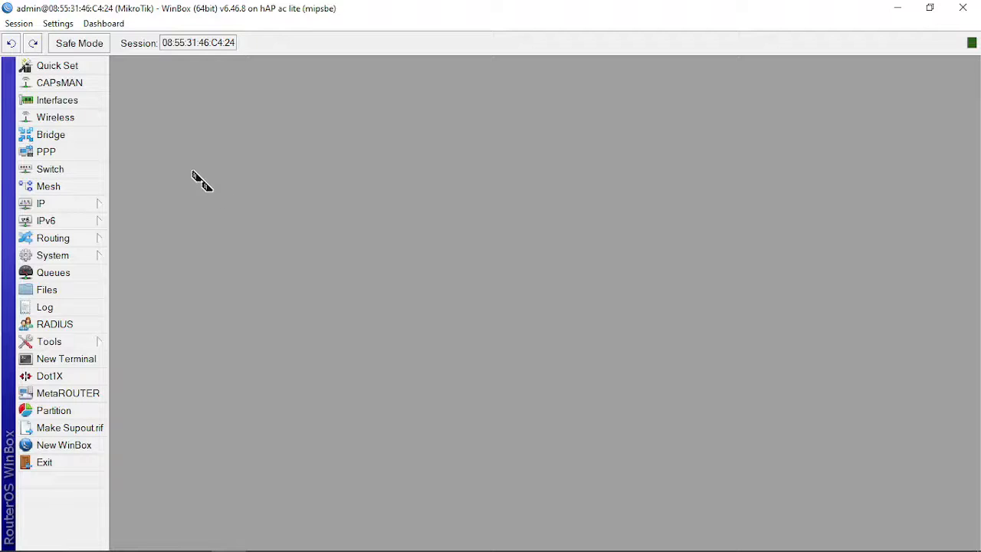
pyautogui.press('Print')
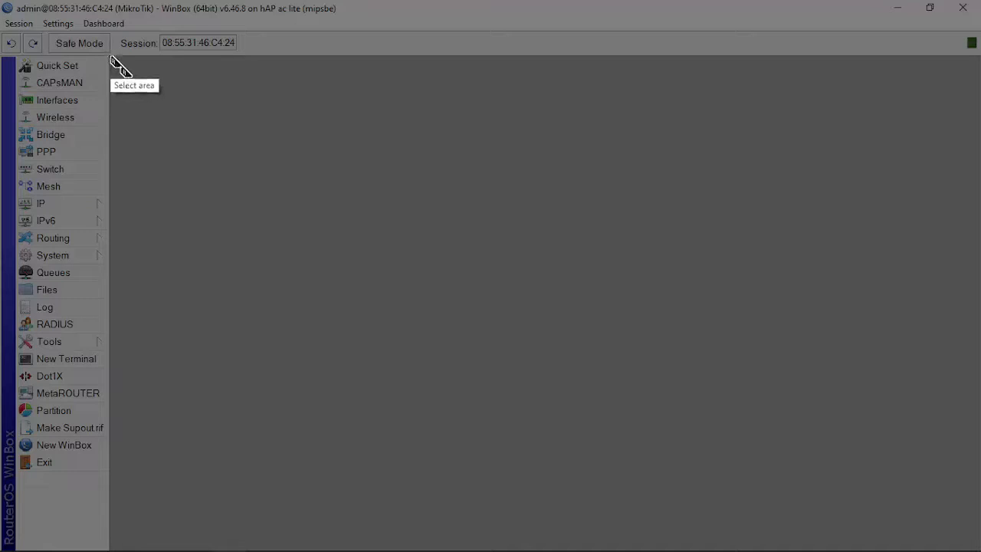
pyautogui.moveTo(110, 56)
pyautogui.mouseDown()
pyautogui.moveTo(830, 550)
pyautogui.moveTo(979, 550)
pyautogui.mouseUp()
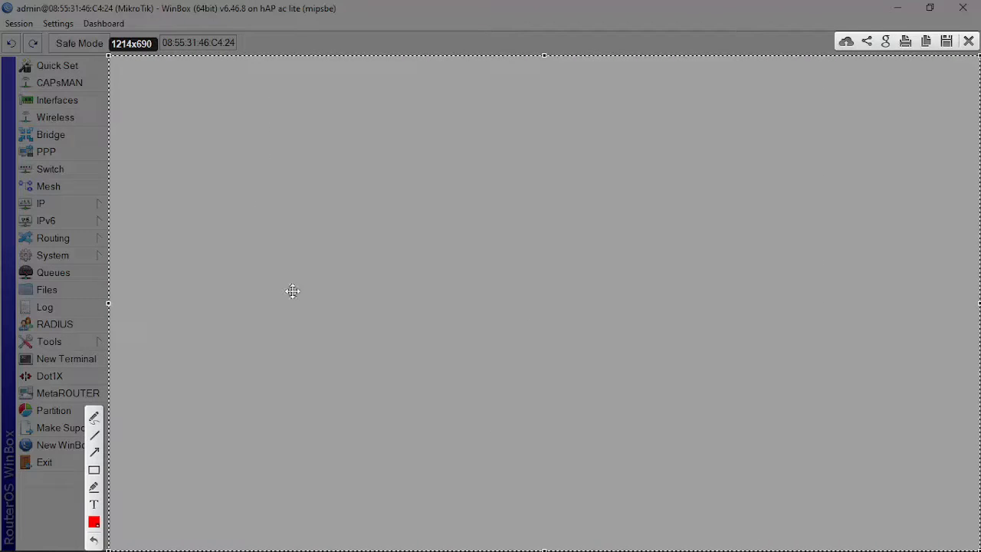
pyautogui.moveTo(108, 305); pyautogui.dragTo(109, 304)
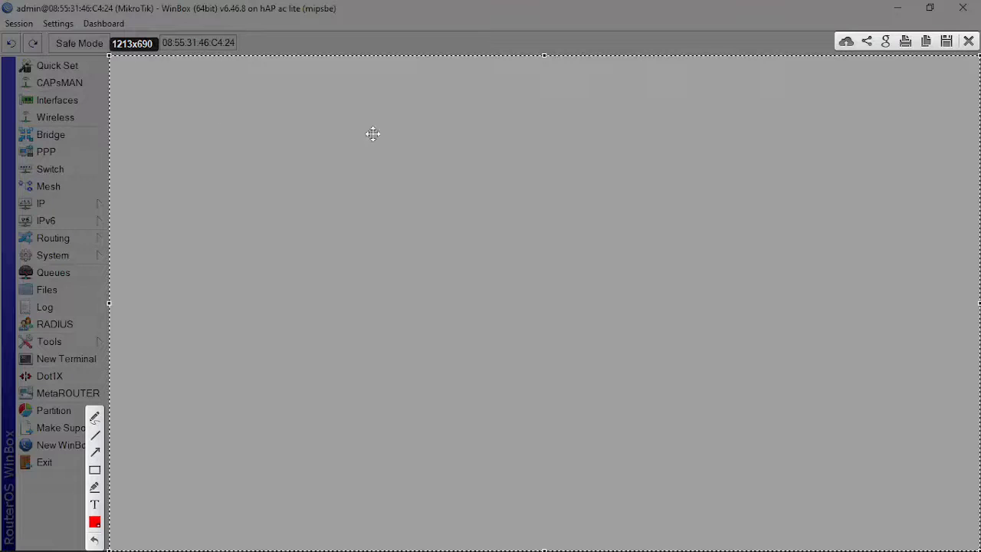
pyautogui.click(969, 43)
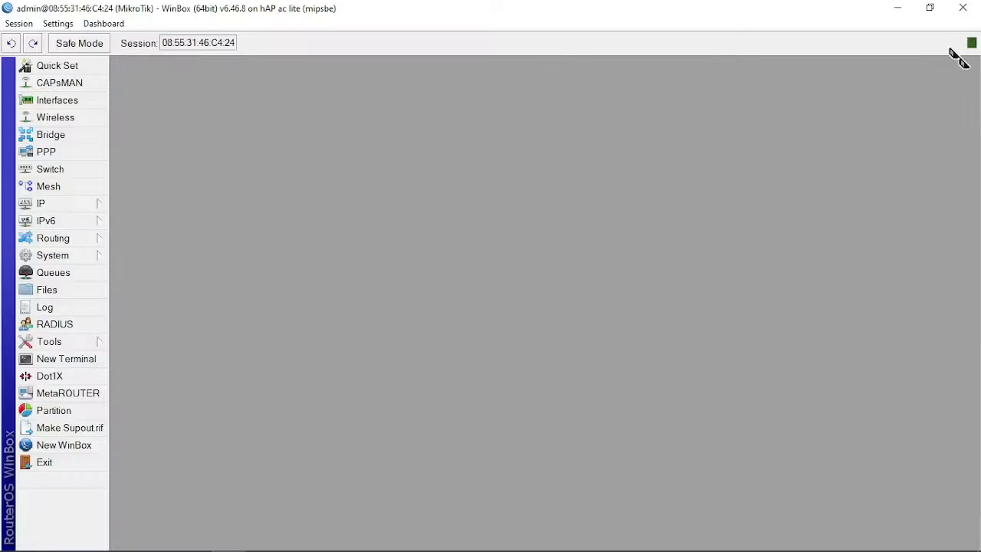
pyautogui.press('Print')
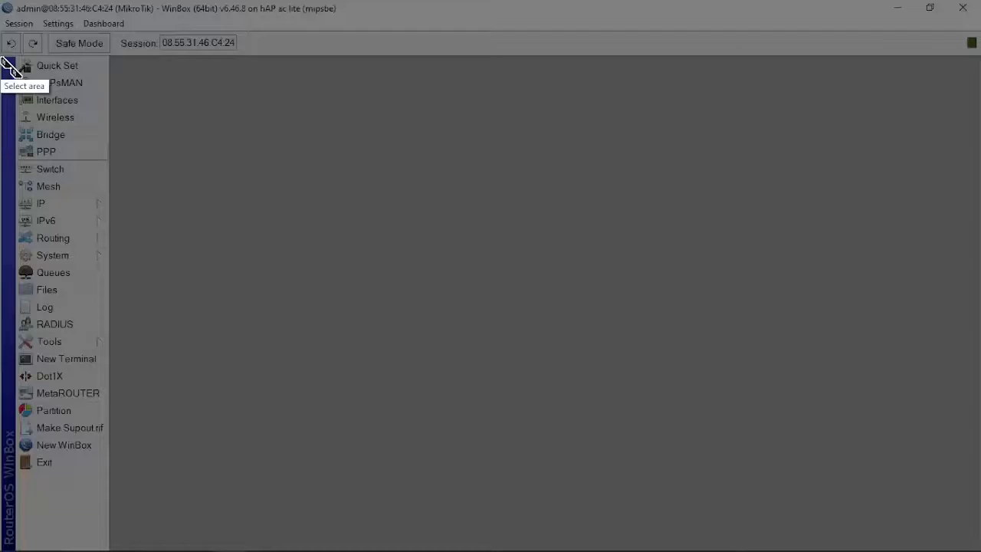
pyautogui.moveTo(0, 52); pyautogui.dragTo(110, 551)
pyautogui.click(231, 485)
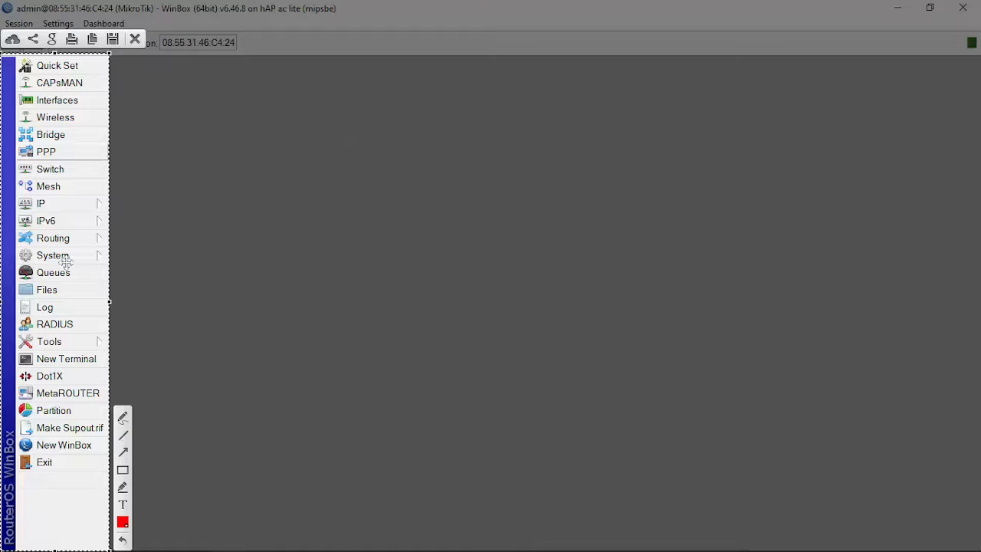
pyautogui.moveTo(55, 230); pyautogui.dragTo(165, 230)
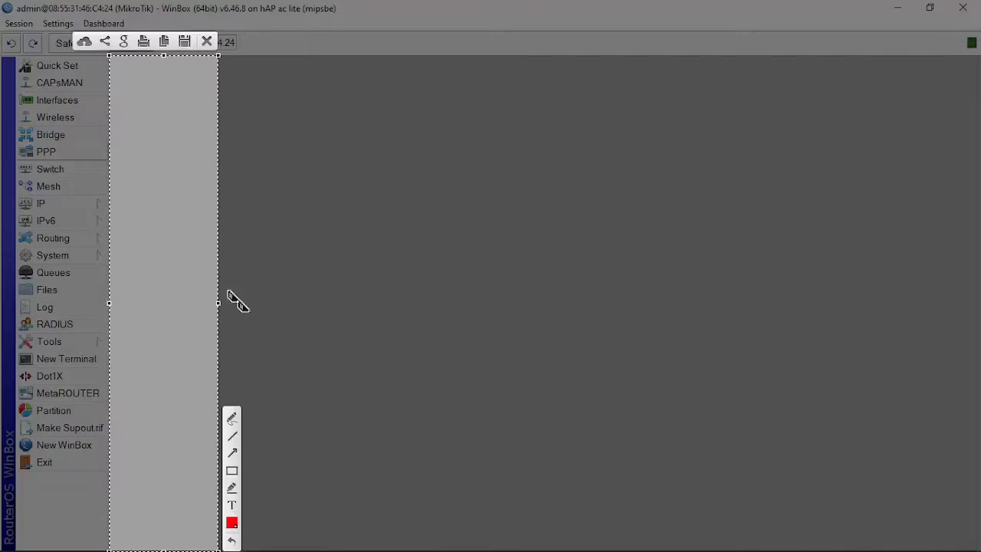
pyautogui.click(218, 305)
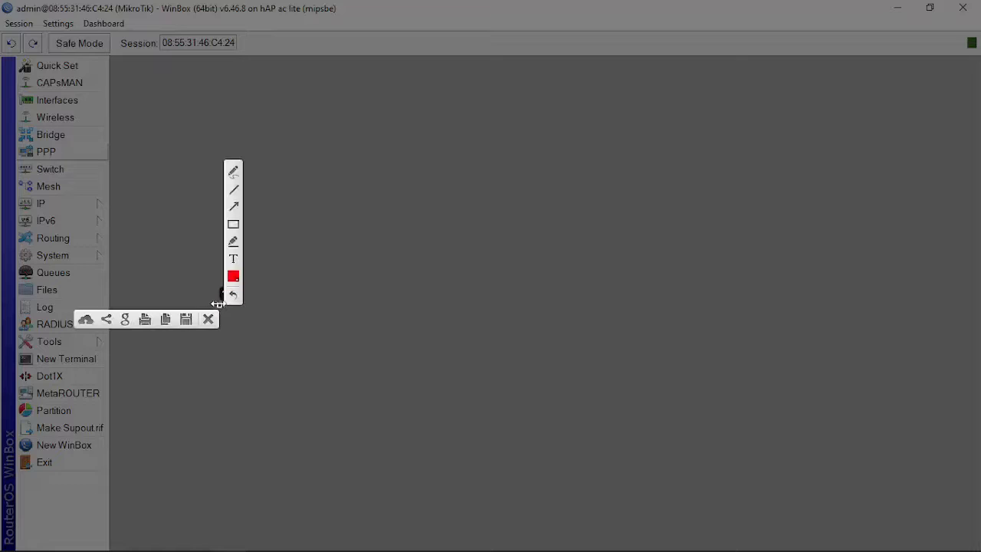
pyautogui.press('Escape')
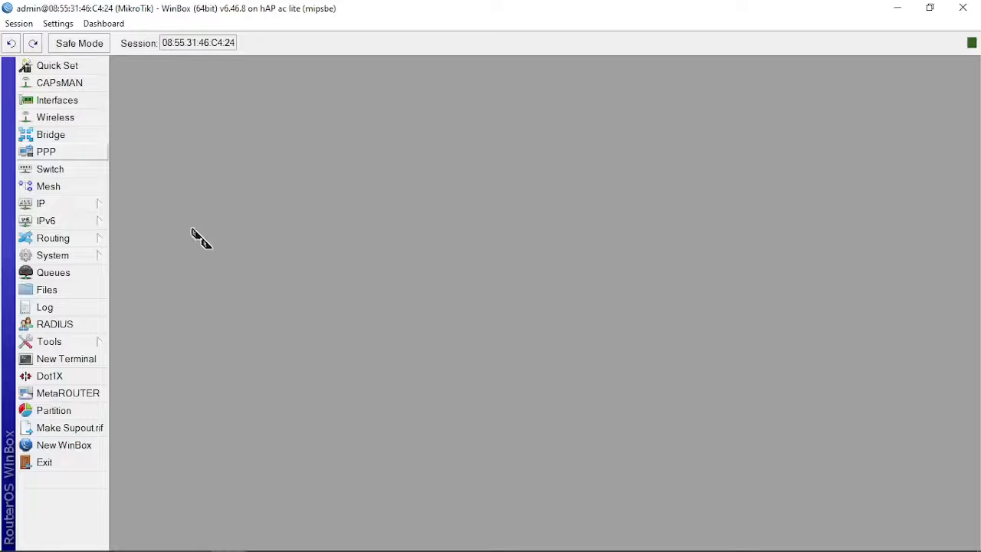
pyautogui.press('Print')
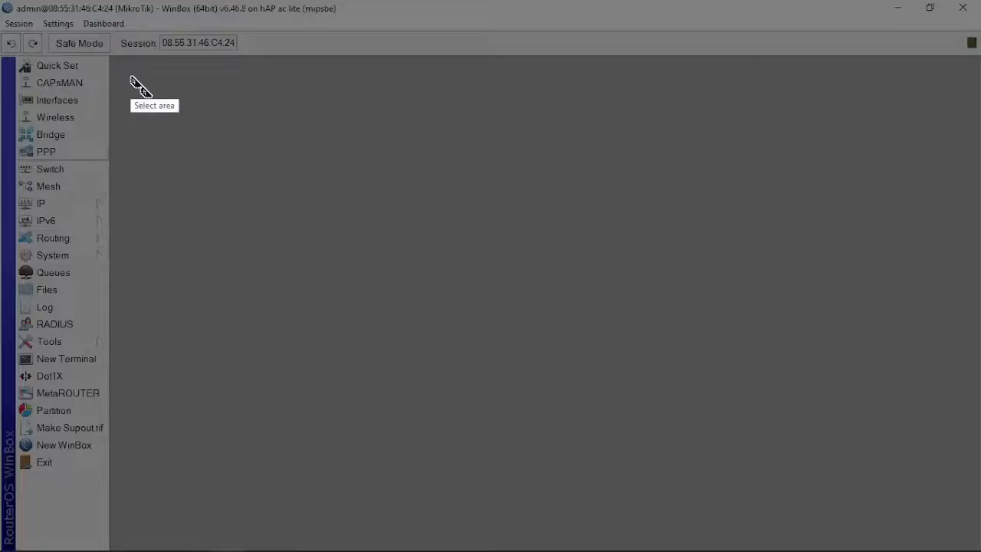
pyautogui.moveTo(109, 56); pyautogui.dragTo(980, 551)
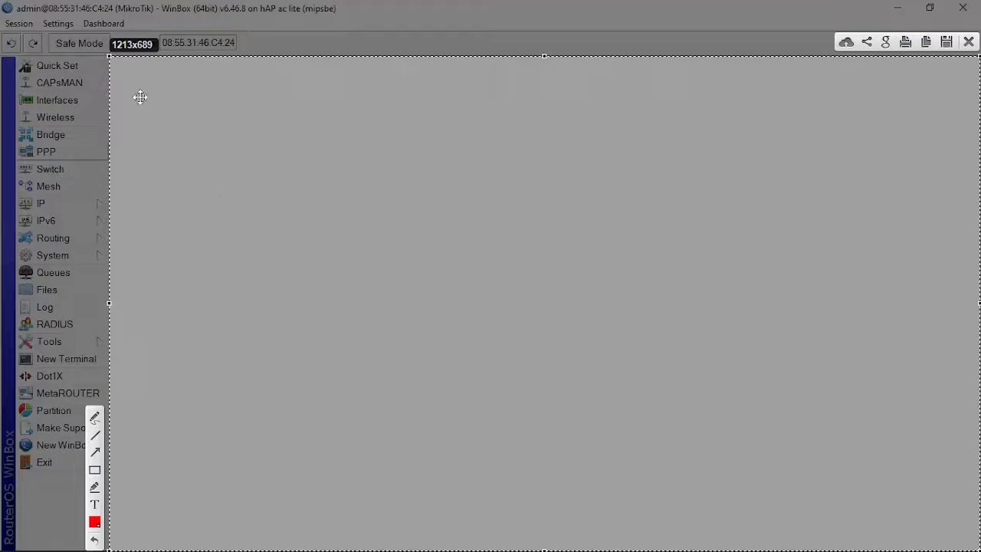
pyautogui.click(969, 42)
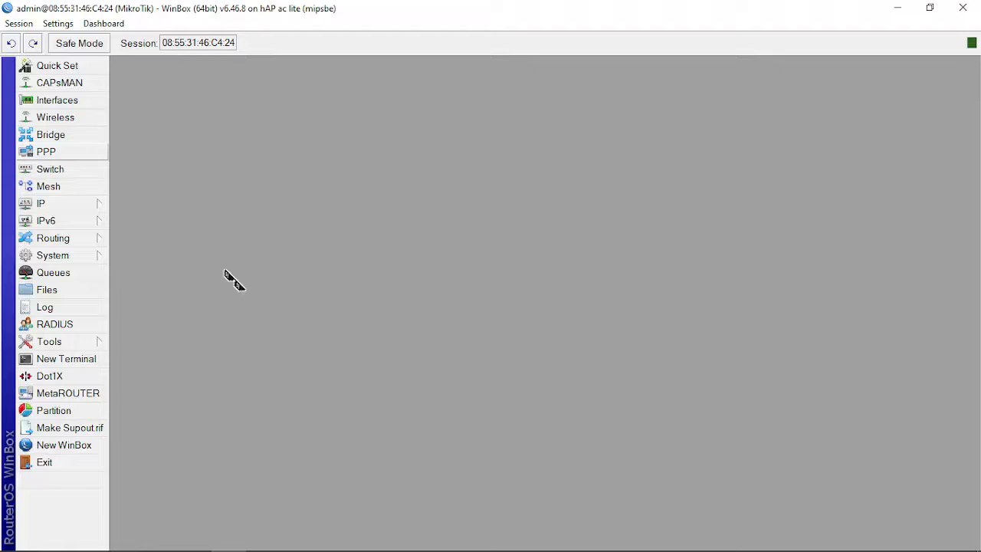
# Open IP > Addresses and move the empty Address List window up and left.
pyautogui.click(97, 207)
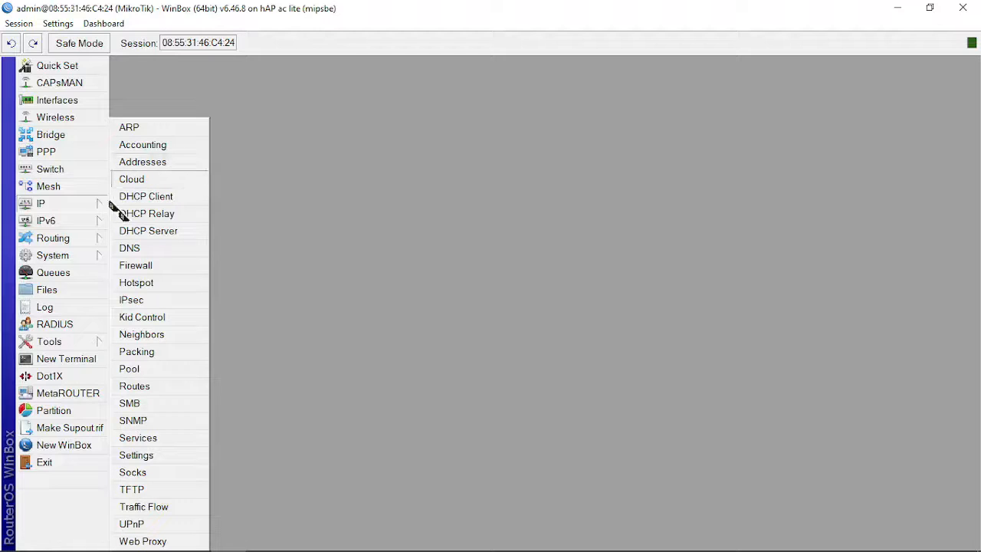
pyautogui.click(157, 162)
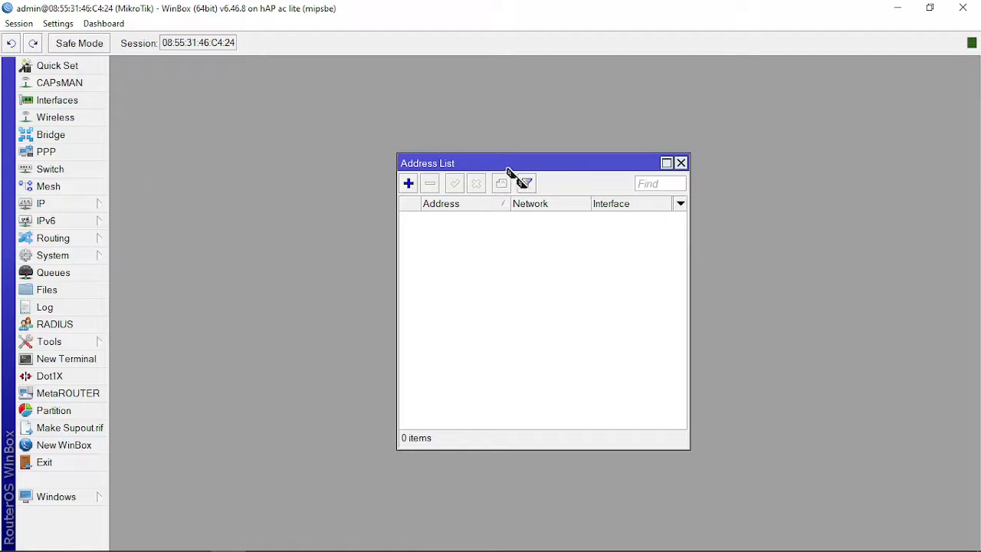
pyautogui.moveTo(501, 163); pyautogui.dragTo(325, 124)
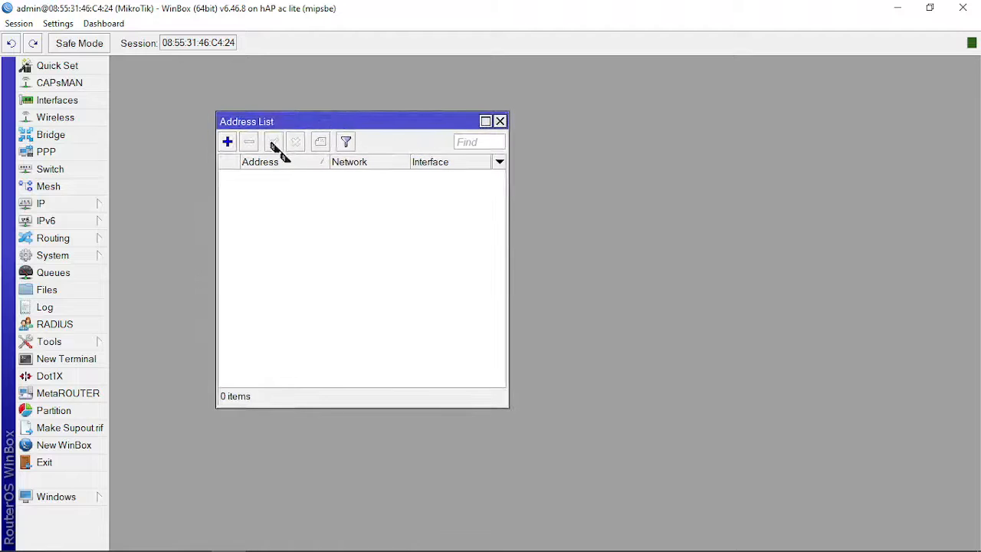
pyautogui.click(95, 207)
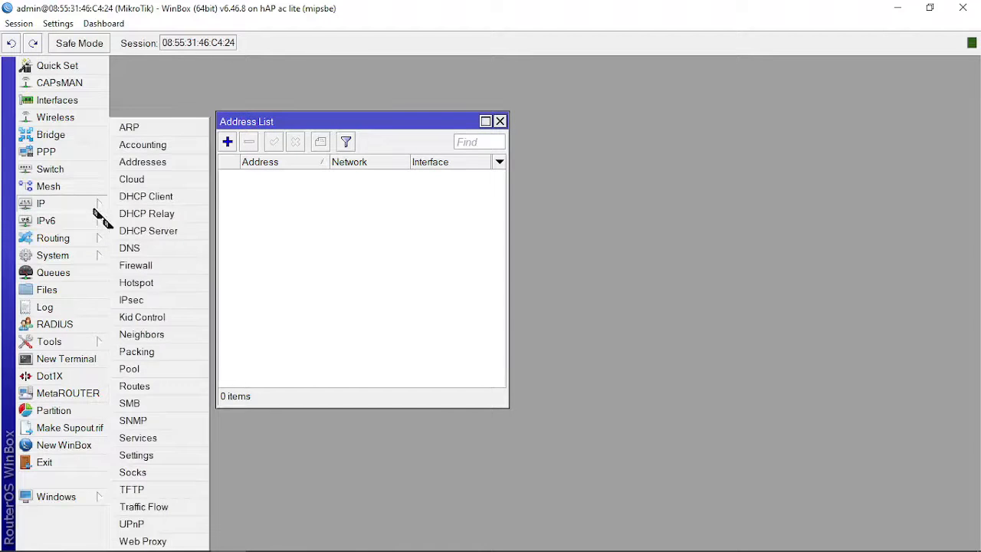
pyautogui.click(173, 232)
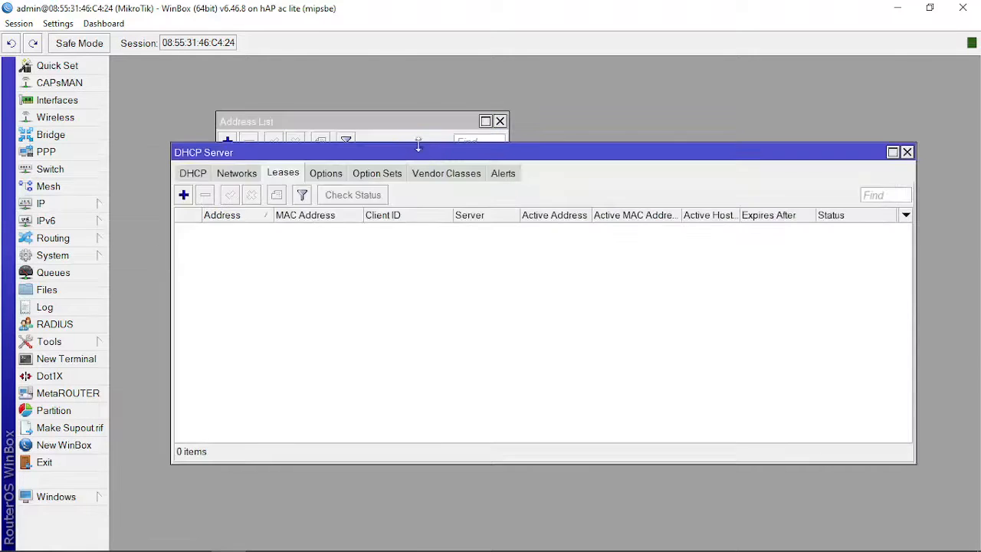
pyautogui.moveTo(416, 153); pyautogui.dragTo(416, 256)
pyautogui.click(437, 204)
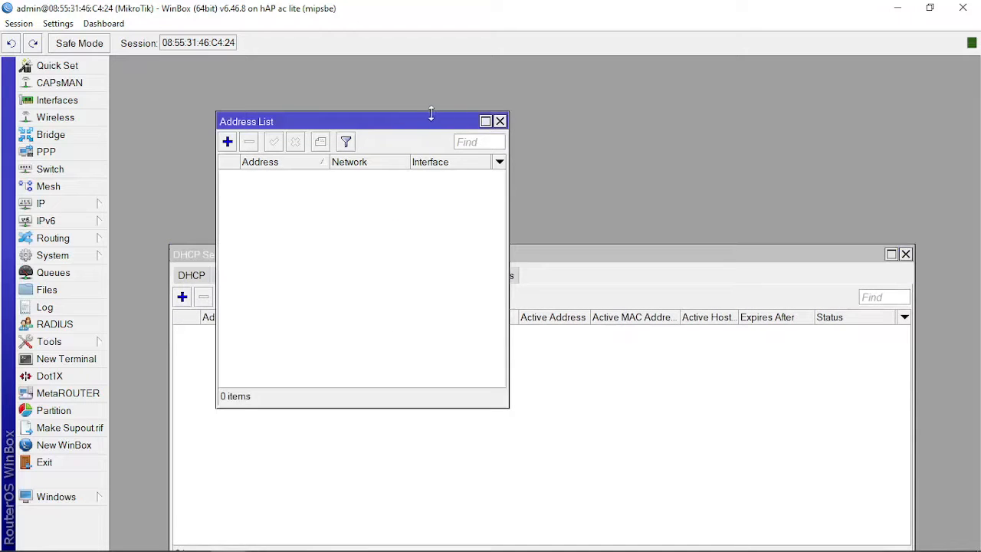
pyautogui.moveTo(434, 121); pyautogui.dragTo(453, 65)
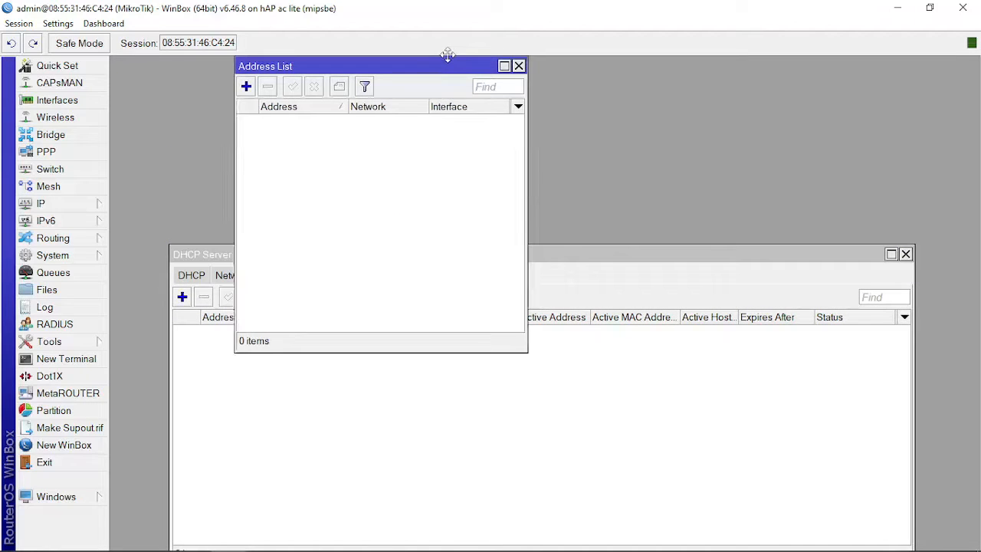
pyautogui.click(741, 259)
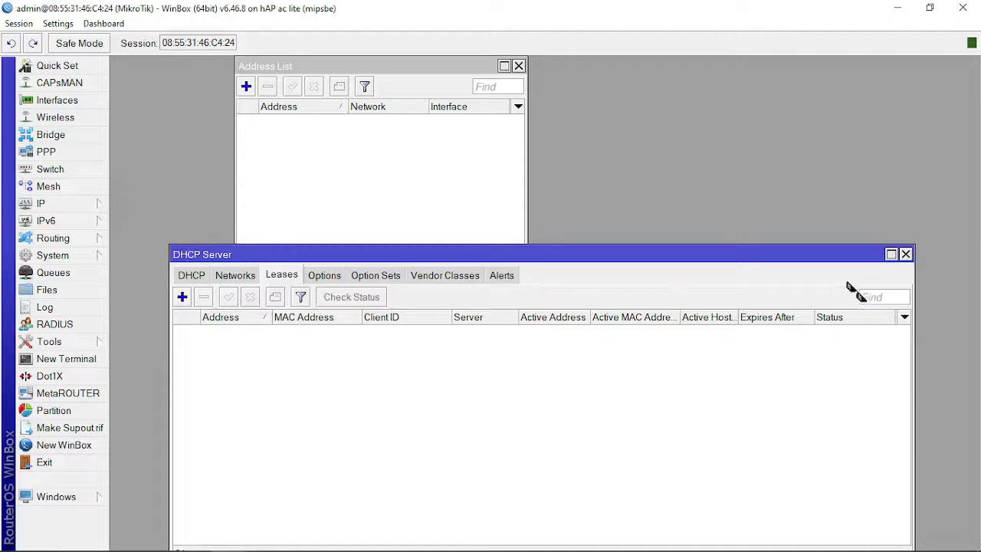
pyautogui.click(906, 253)
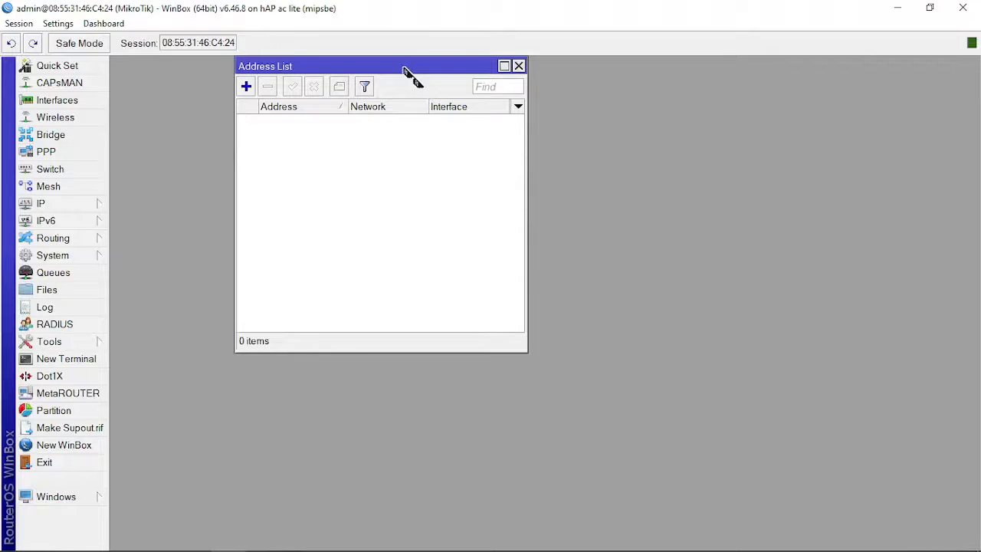
pyautogui.moveTo(409, 72); pyautogui.dragTo(434, 105)
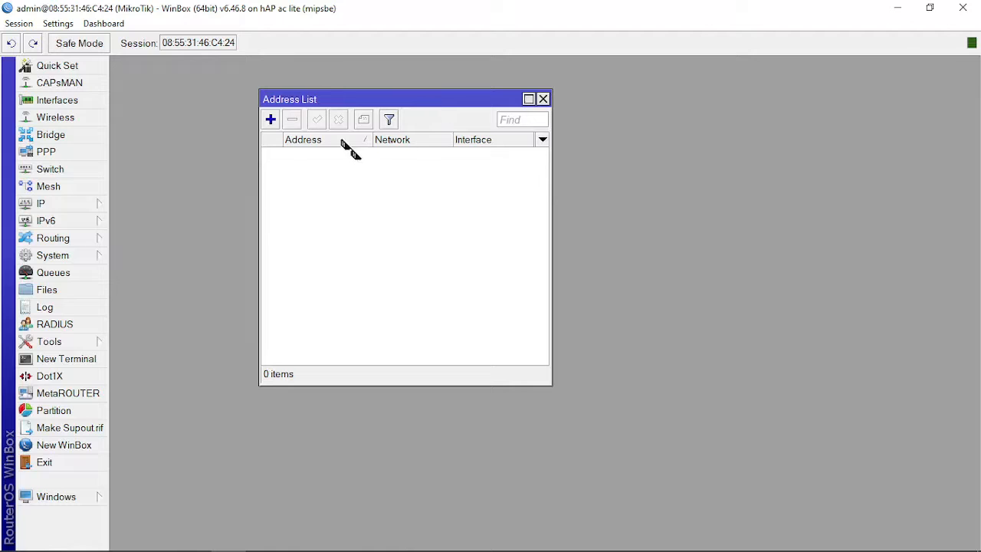
# Add a new address entry of 192.168.3.1/24 and open its Interface list.
pyautogui.click(271, 119)
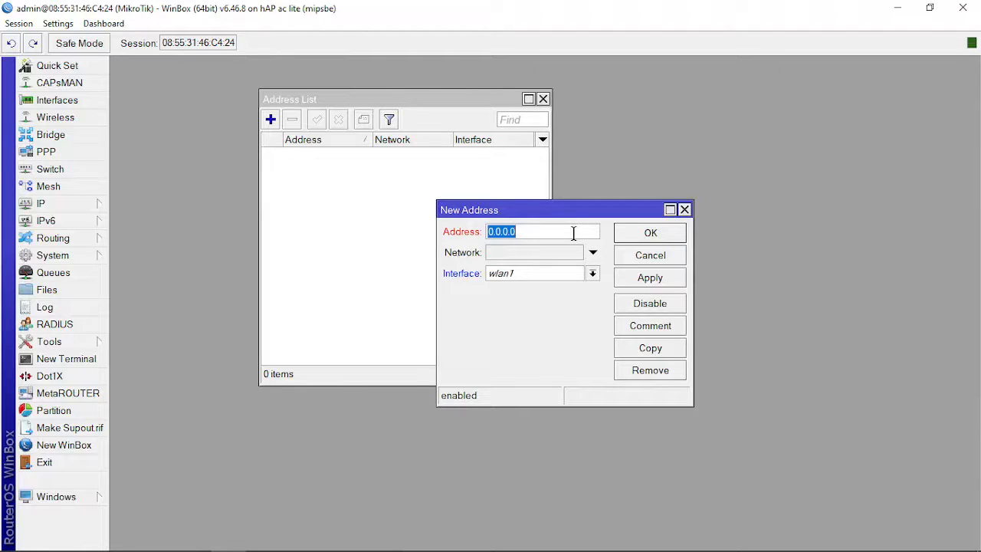
pyautogui.write('192.168.3.1/24')
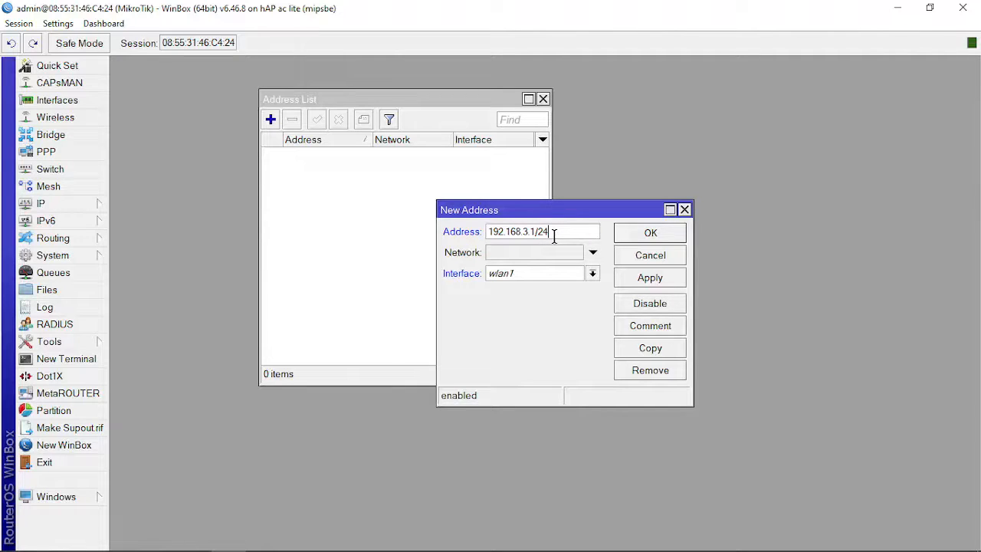
pyautogui.moveTo(553, 237)
pyautogui.click(594, 274)
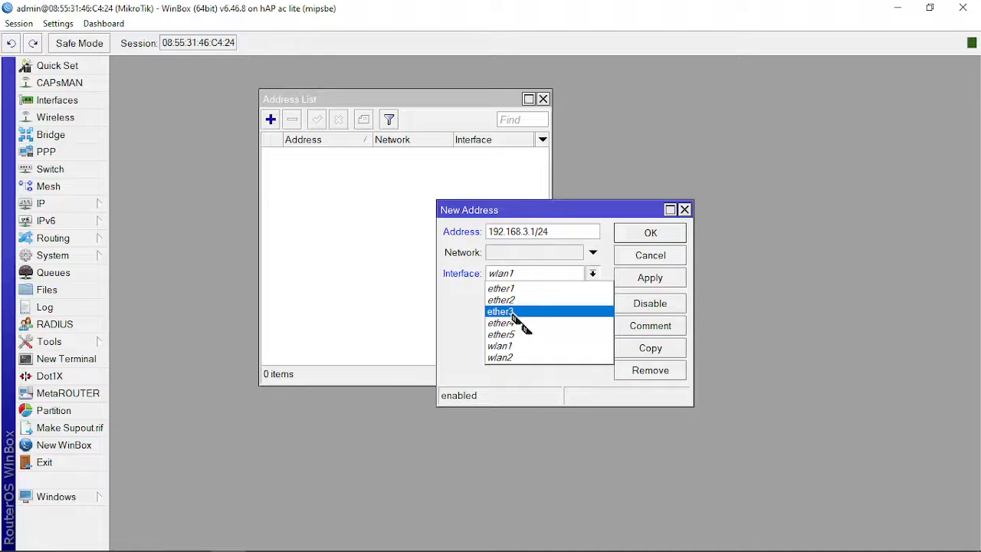
# Assign the new address to ether3 and apply it.
pyautogui.click(513, 314)
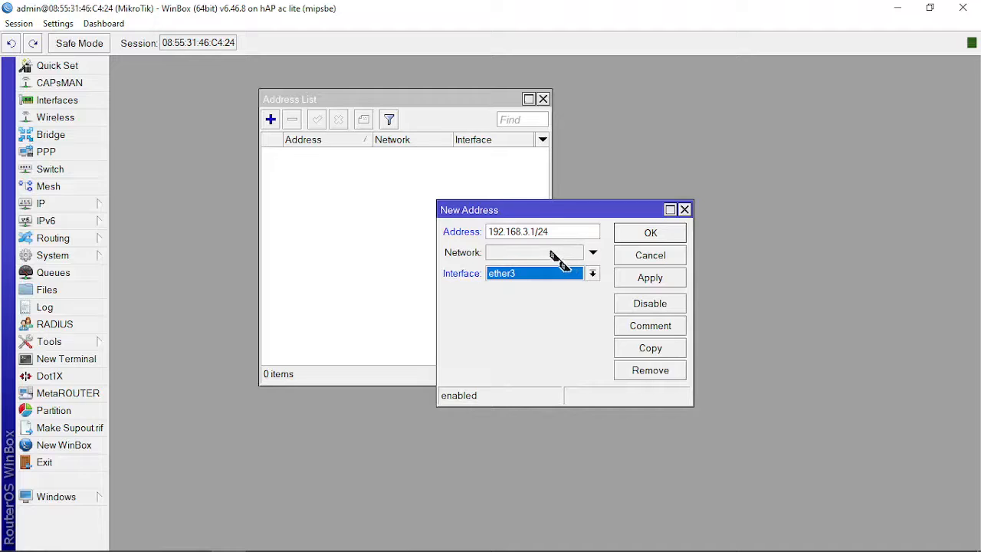
pyautogui.moveTo(536, 232); pyautogui.dragTo(563, 240)
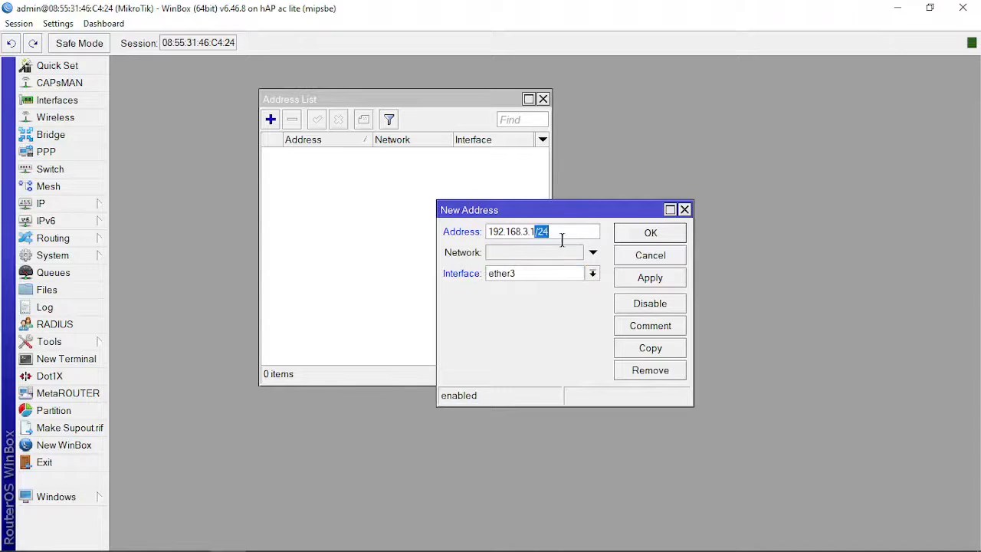
pyautogui.click(558, 226)
pyautogui.click(635, 280)
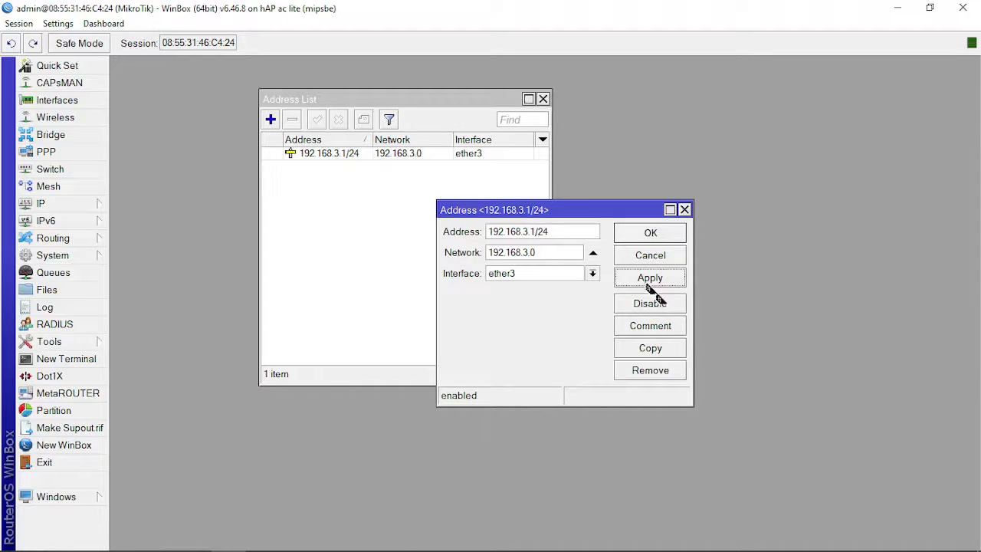
# Re-enter the address as 192.168.3.1/24, apply it, and close the dialog with OK.
pyautogui.click(566, 234)
pyautogui.press('BackSpace')
pyautogui.press('BackSpace')
pyautogui.press('BackSpace')
pyautogui.click(642, 282)
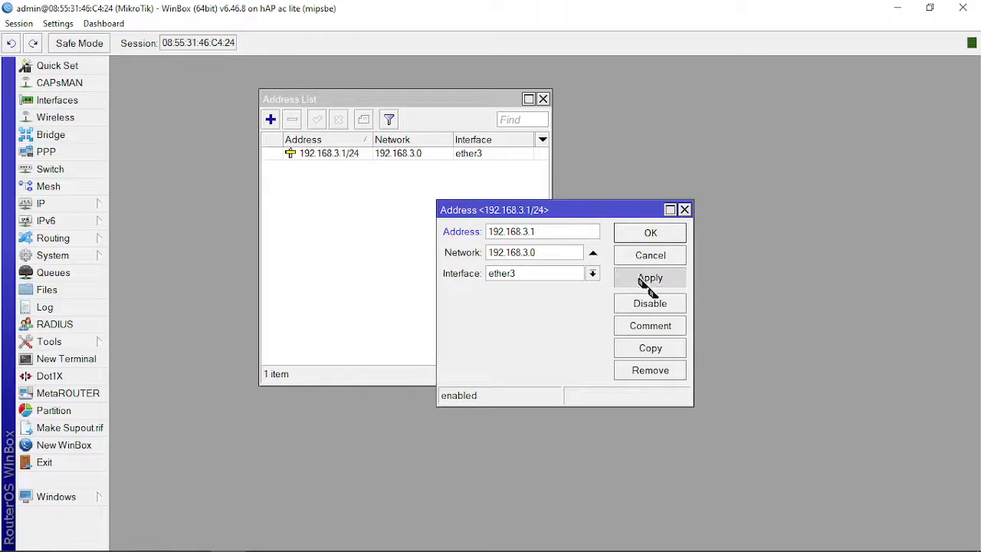
pyautogui.click(542, 253)
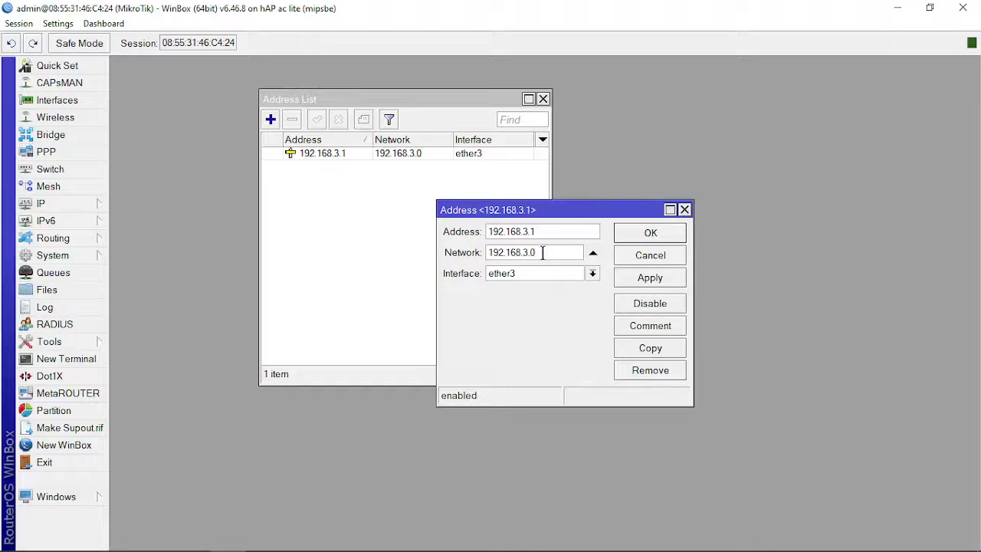
pyautogui.click(552, 237)
pyautogui.write('/24')
pyautogui.click(664, 281)
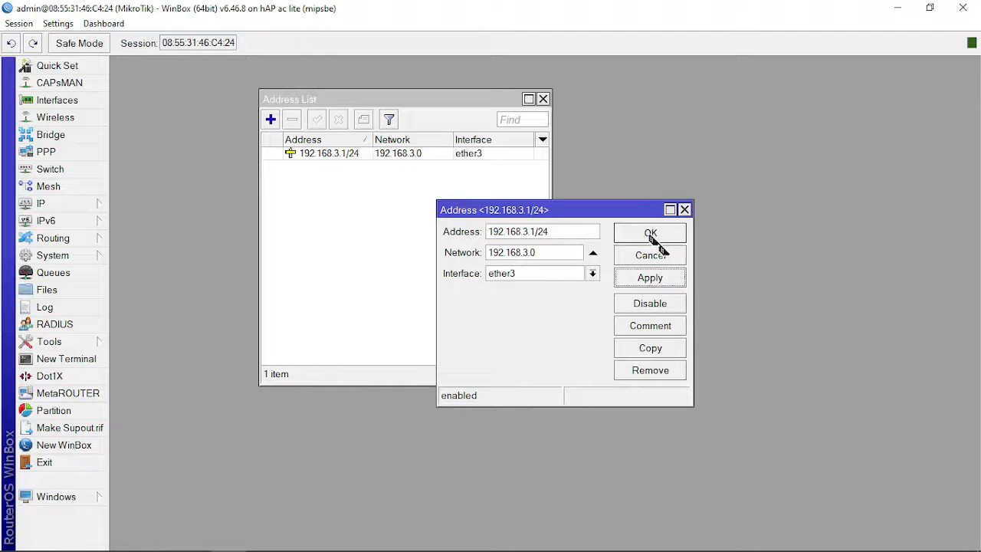
pyautogui.click(651, 234)
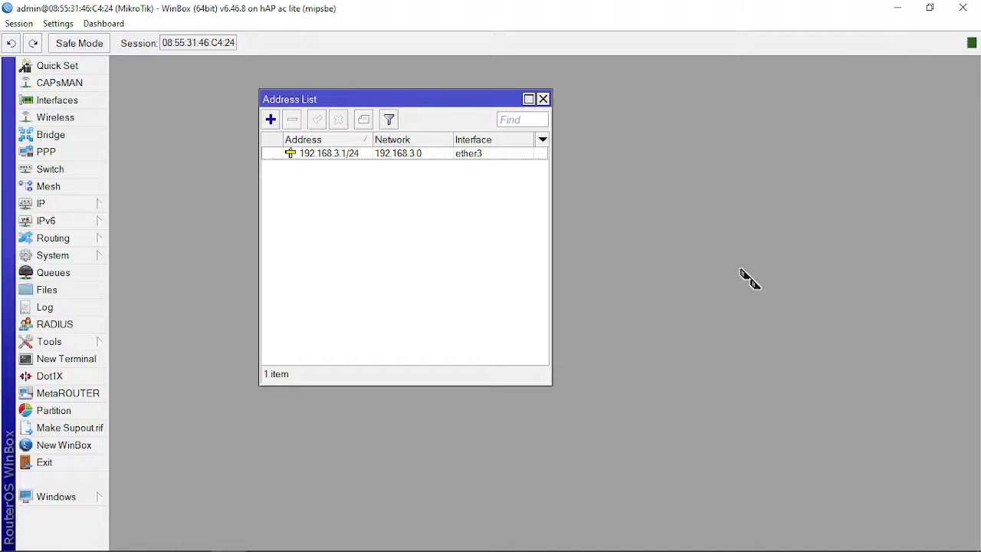
# Search Windows for 'windows fea' and open Turn Windows features on or off.
pyautogui.moveTo(253, 549)
pyautogui.moveTo(93, 545)
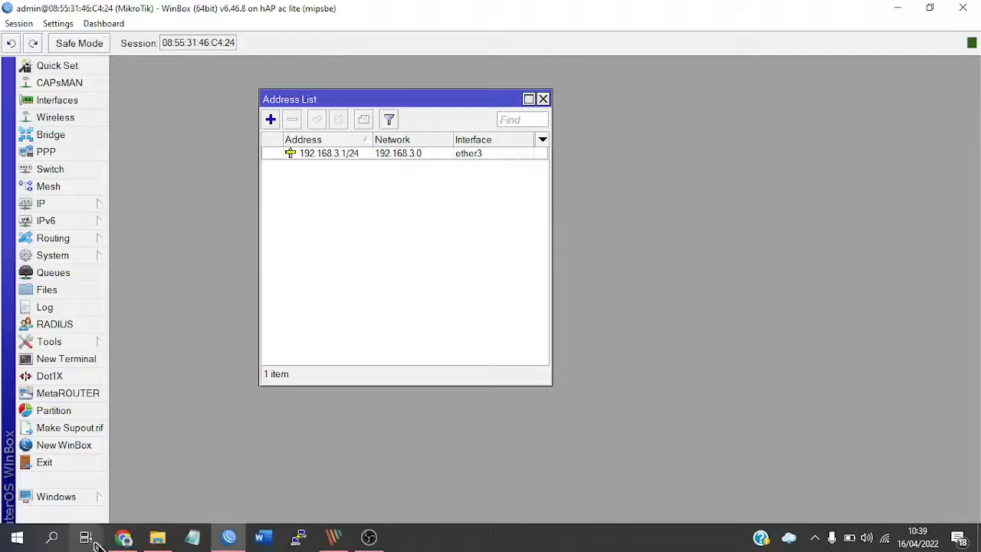
pyautogui.click(40, 543)
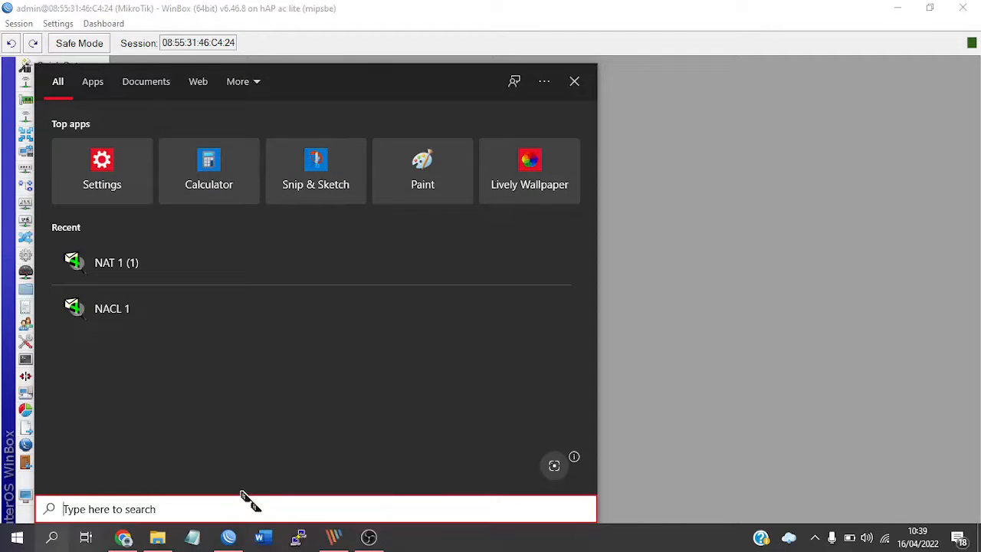
pyautogui.write('windown')
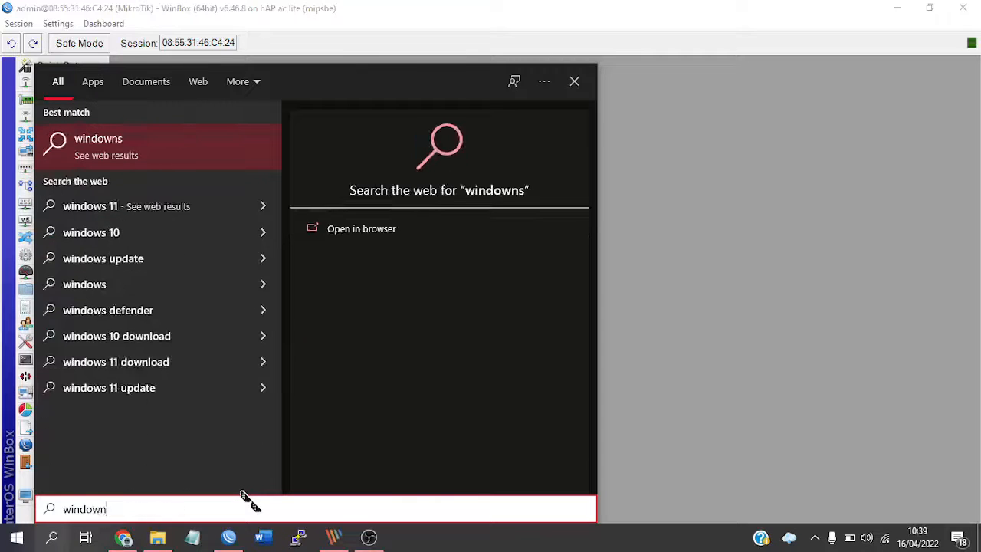
pyautogui.press('BackSpace')
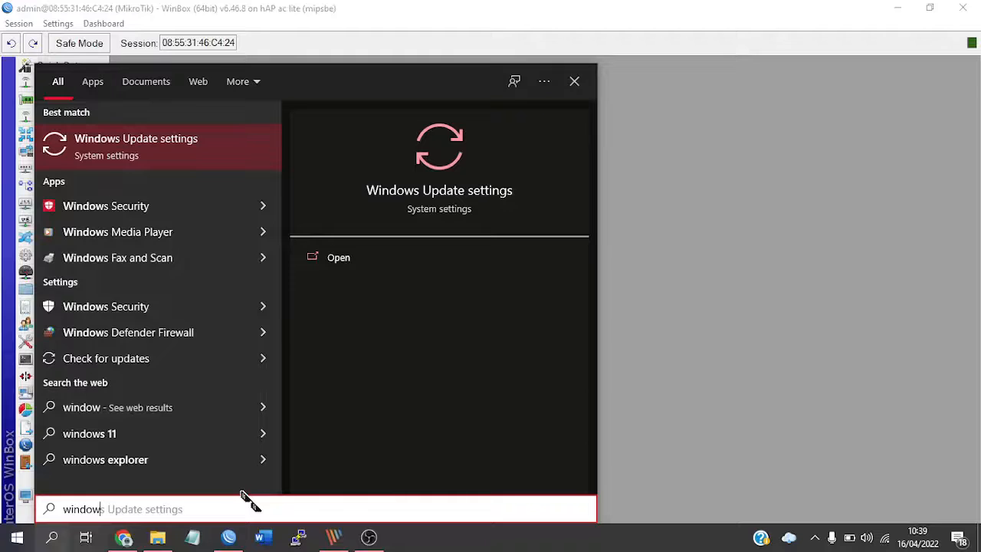
pyautogui.write('s fea')
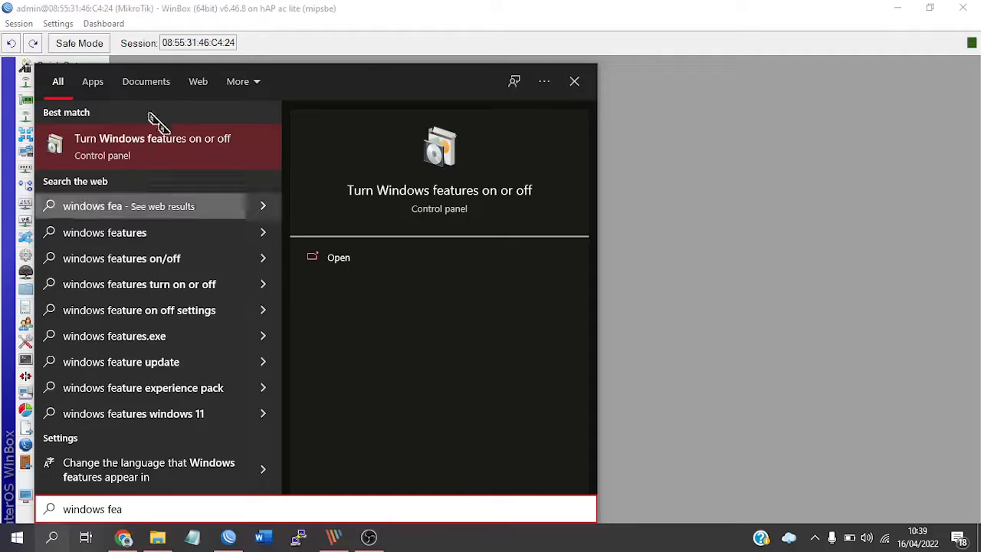
pyautogui.click(184, 152)
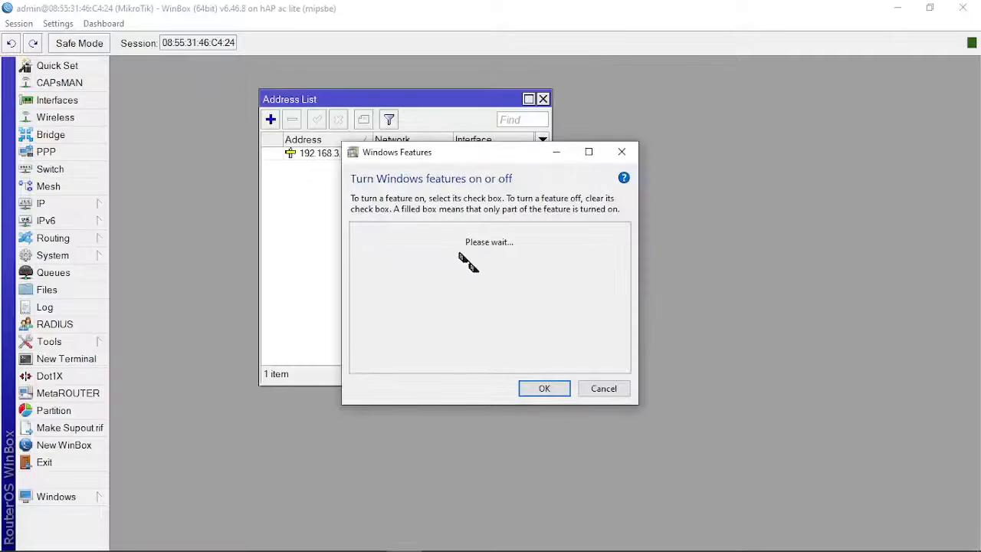
# Tick Telnet Client in the Windows Features list and confirm with OK.
pyautogui.scroll(-2, 525, 265)
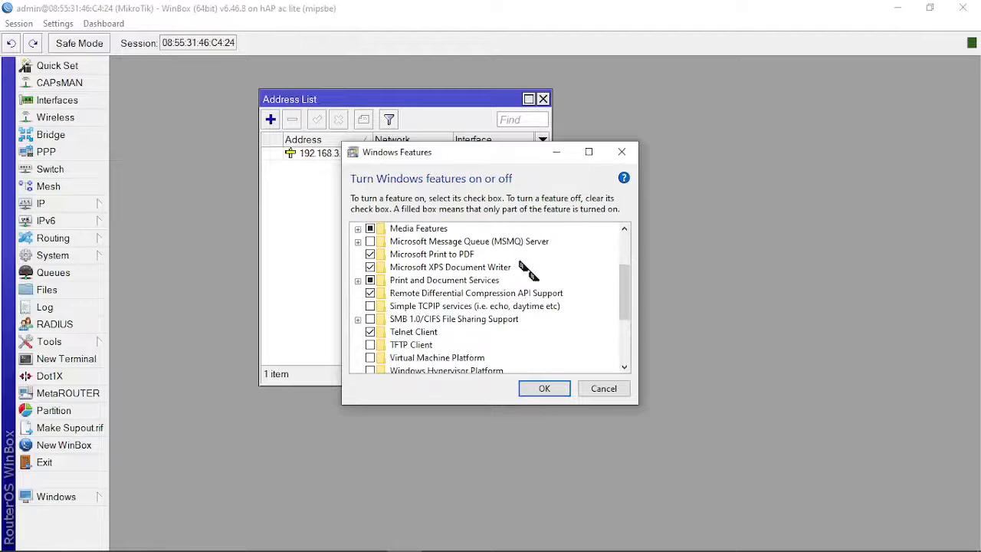
pyautogui.click(371, 332)
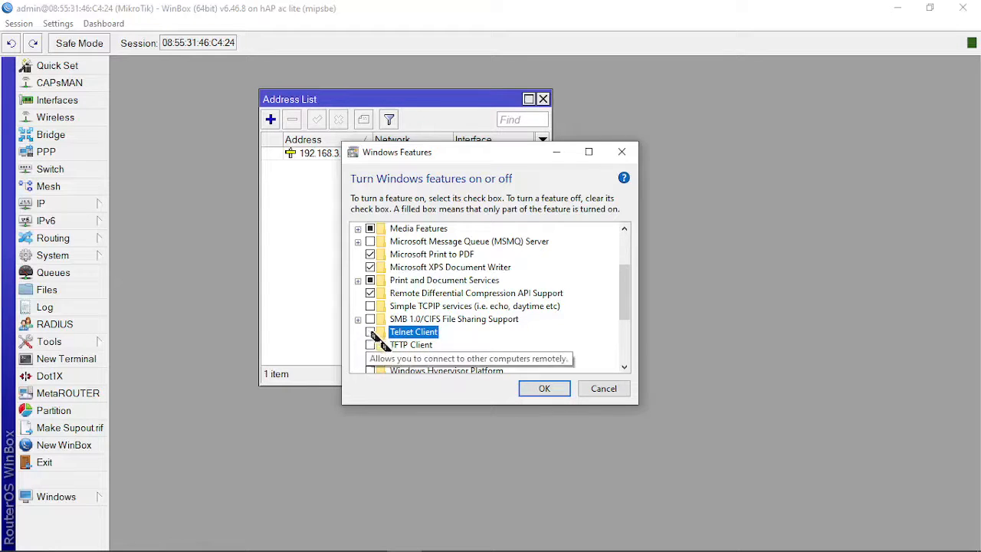
pyautogui.click(371, 333)
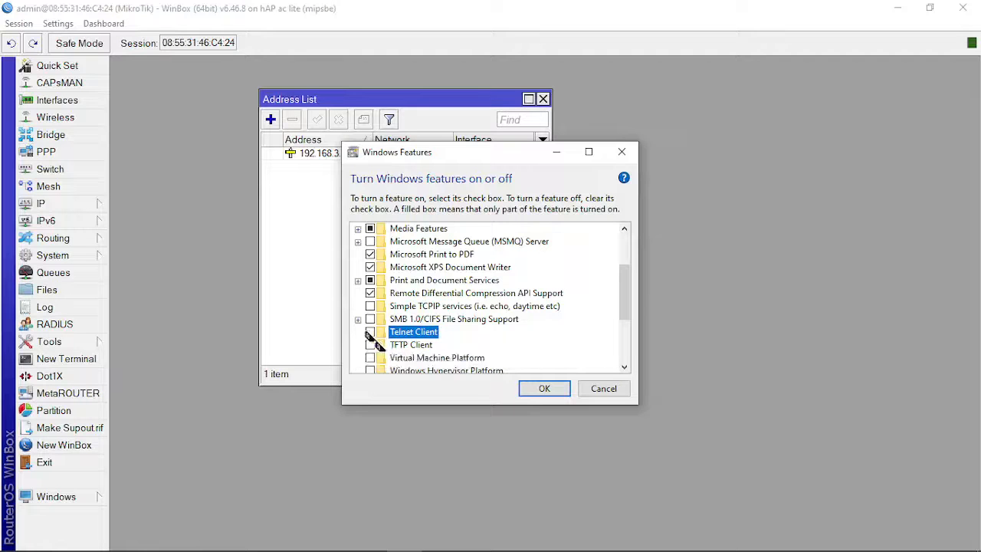
pyautogui.click(544, 388)
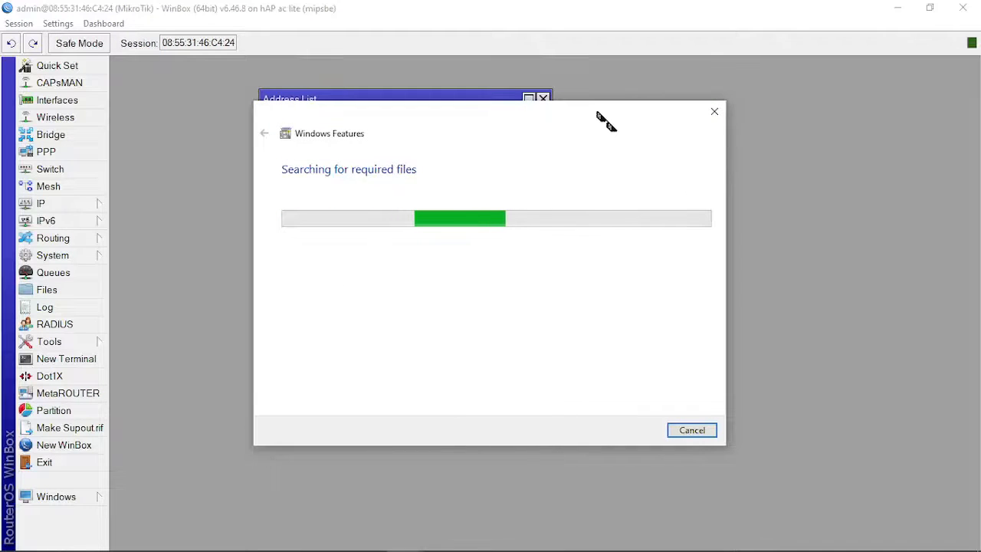
# Dismiss a stray 'cmd' search and finish the Telnet Client install with Don't restart.
pyautogui.moveTo(604, 123); pyautogui.dragTo(517, 119)
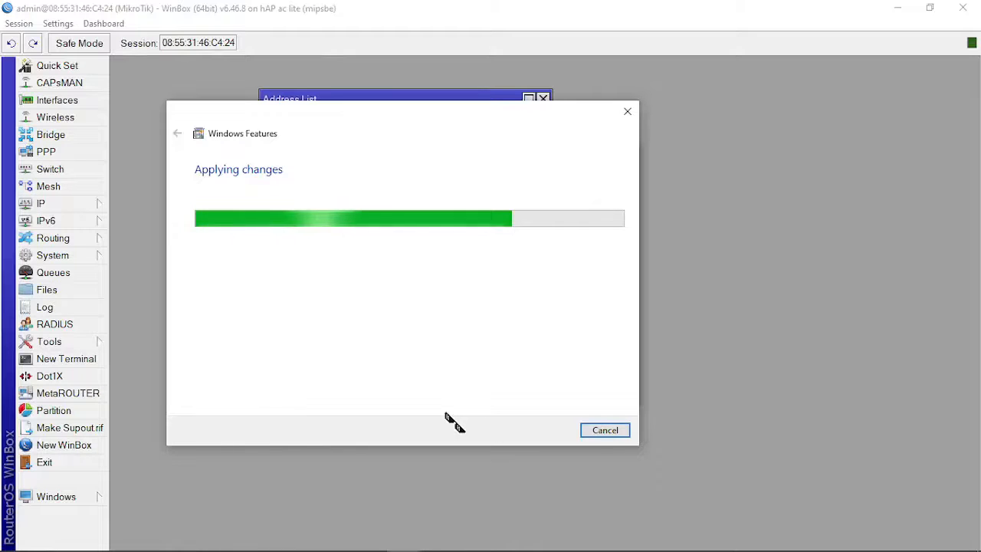
pyautogui.moveTo(194, 537)
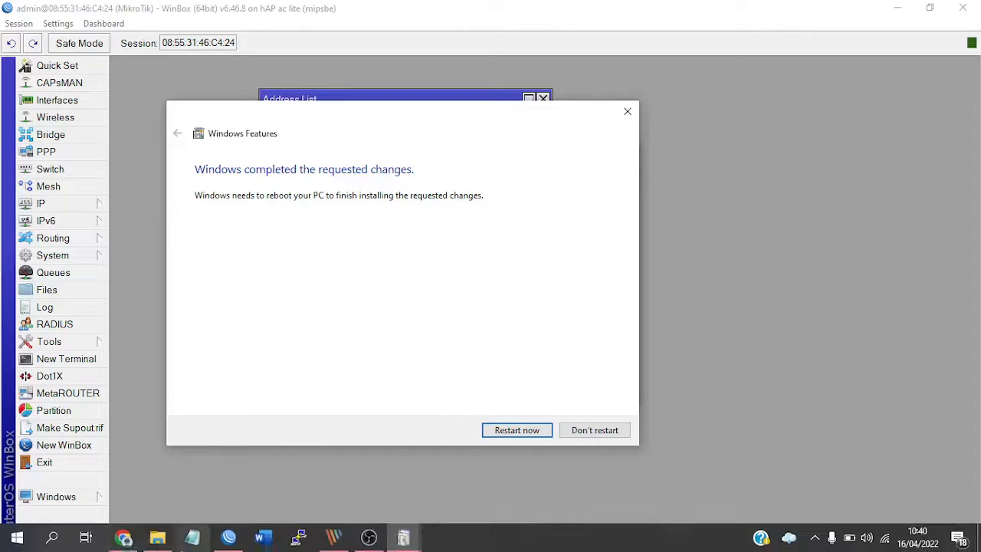
pyautogui.click(51, 536)
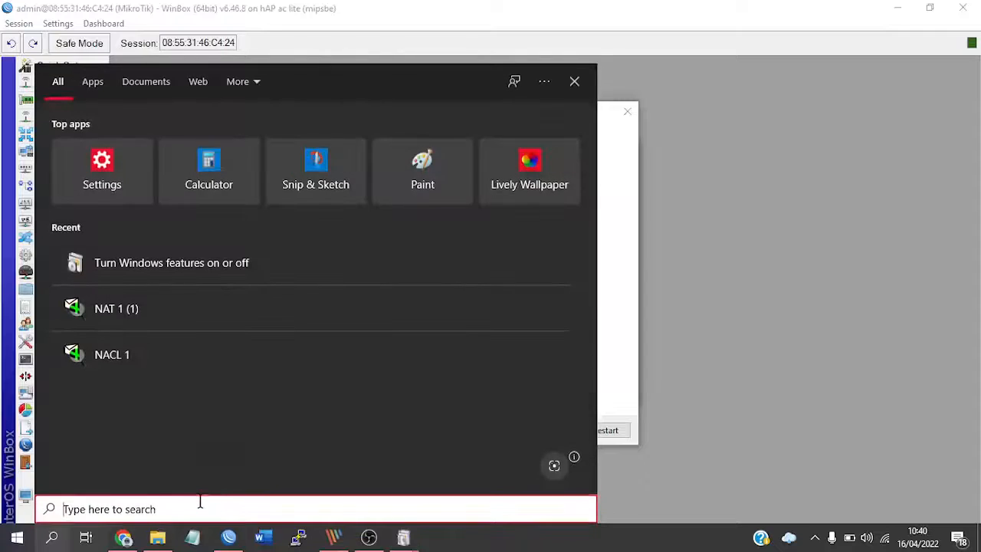
pyautogui.write('cmd')
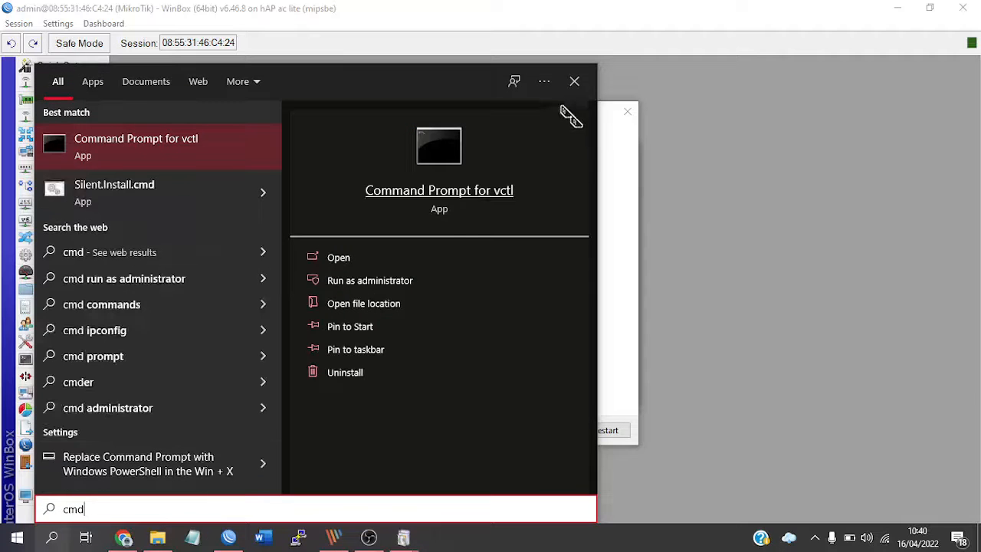
pyautogui.click(585, 85)
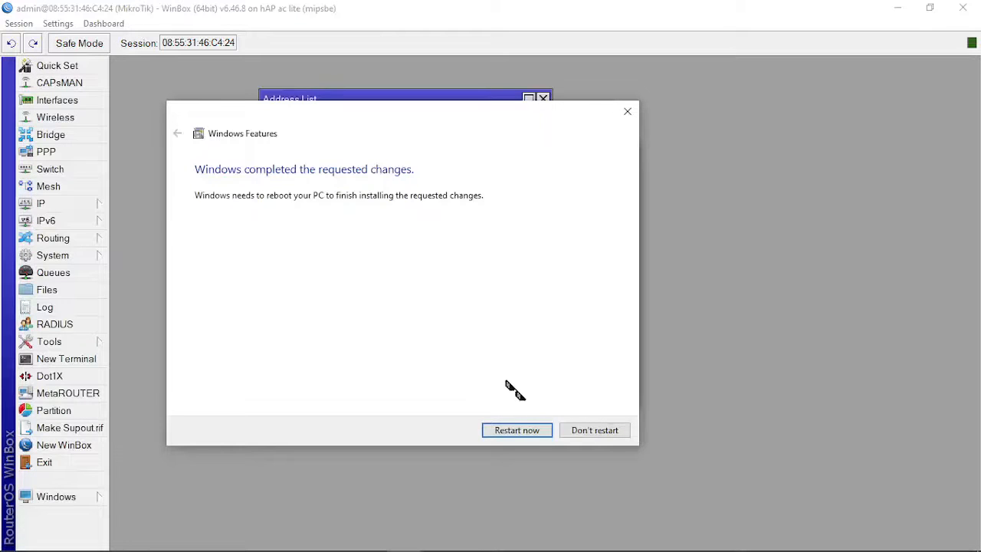
pyautogui.click(585, 434)
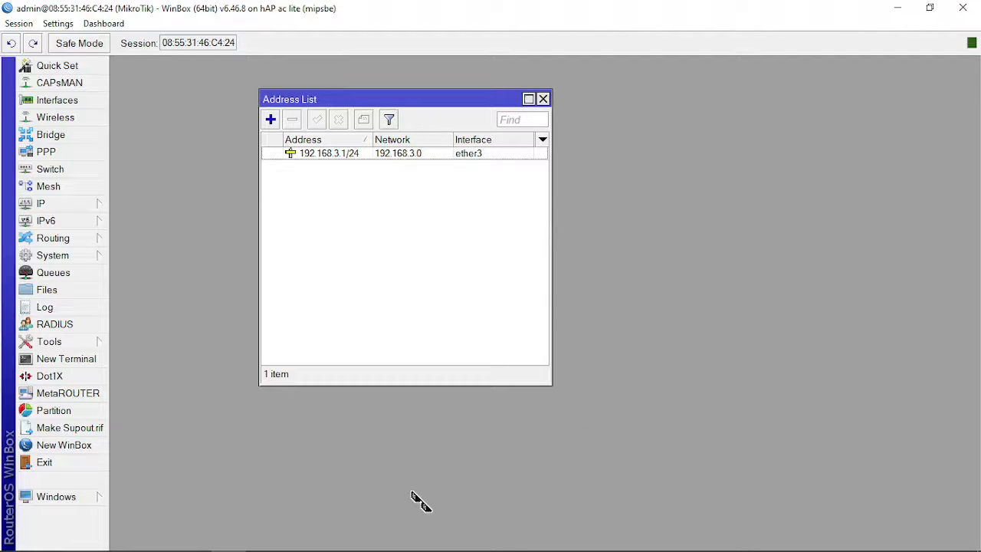
# Open Command Prompt via Win+R and run telnet 192.168.3.1.
pyautogui.press('super+r')
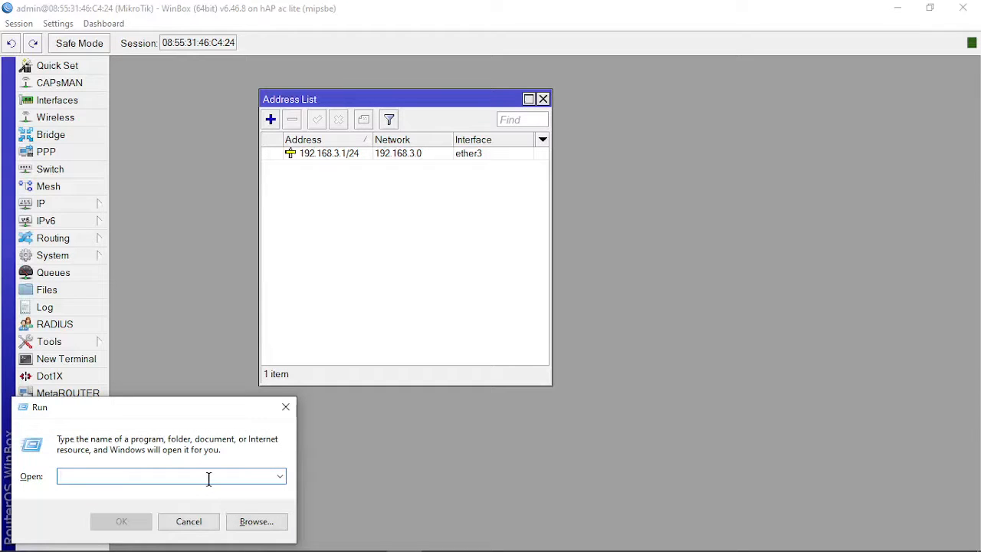
pyautogui.write('cmd')
pyautogui.press('Return')
pyautogui.write('T')
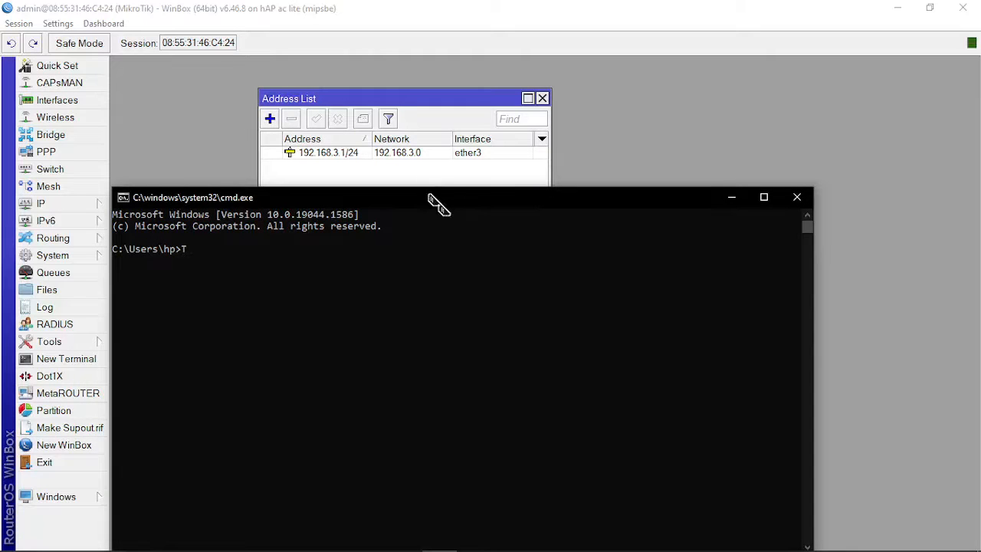
pyautogui.moveTo(432, 201); pyautogui.dragTo(429, 185)
pyautogui.press('BackSpace')
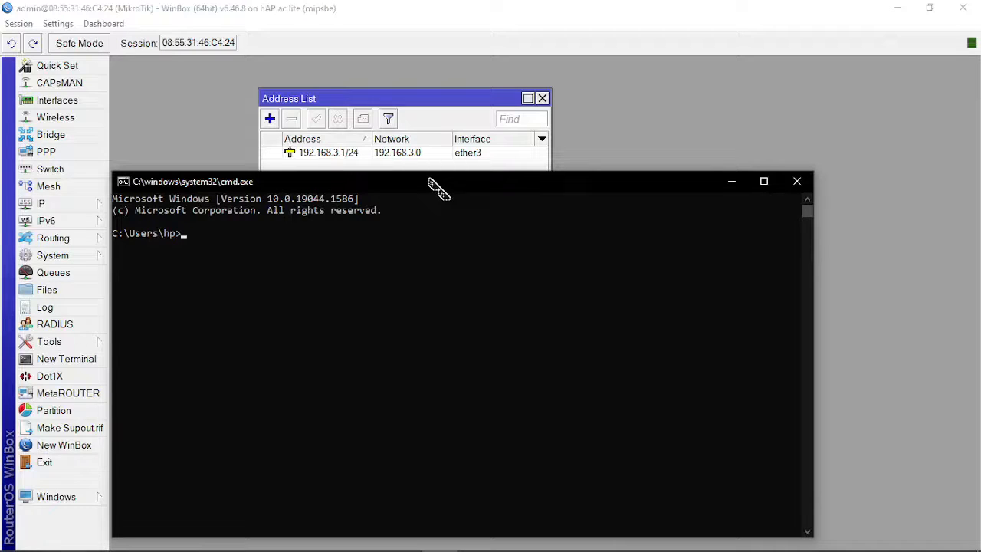
pyautogui.write('telnet')
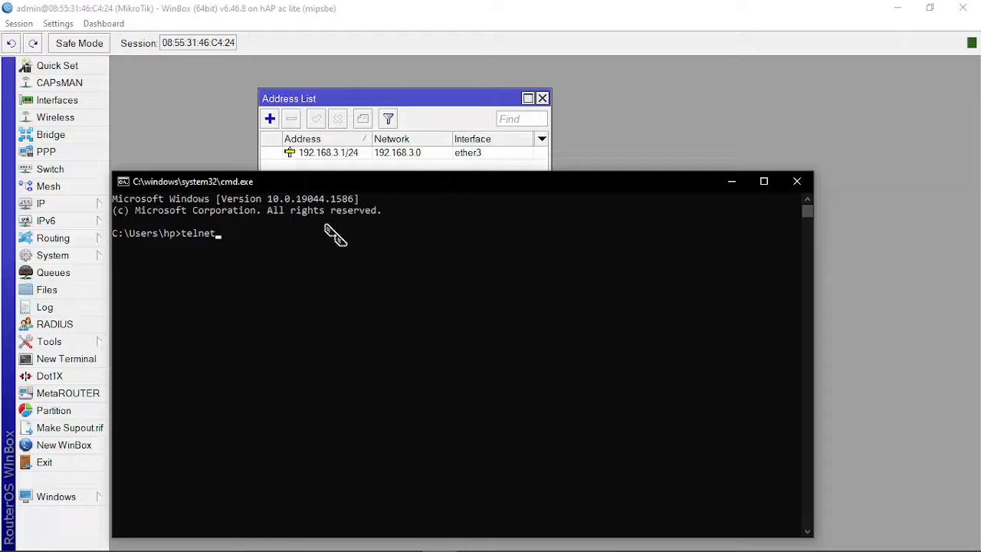
pyautogui.write('192.168.3.1')
pyautogui.press('Return')
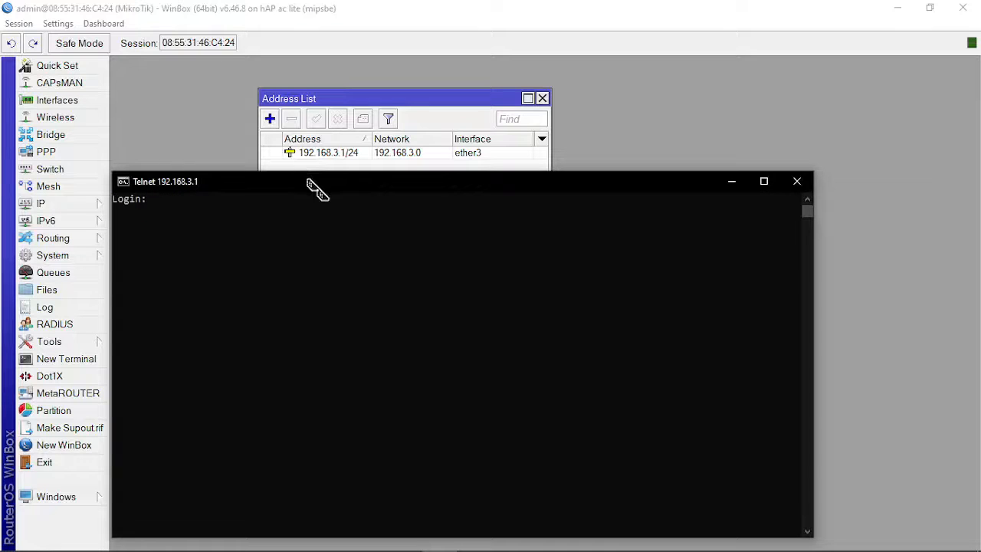
# Log in to the router over Telnet with its username and password.
pyautogui.moveTo(314, 188); pyautogui.dragTo(317, 185)
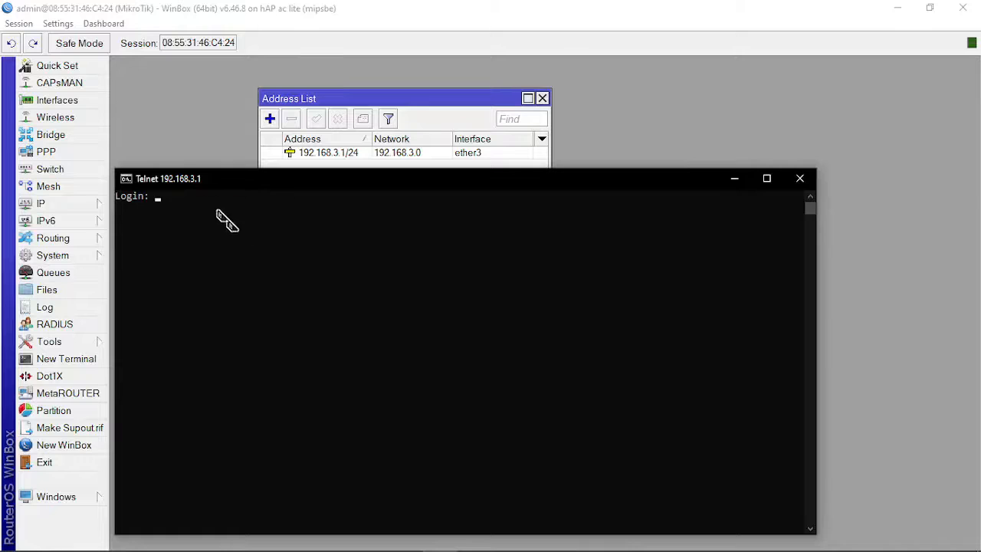
pyautogui.click(152, 206)
pyautogui.write('dmin')
pyautogui.press('Left')
pyautogui.press('Left')
pyautogui.press('BackSpace')
pyautogui.press('BackSpace')
pyautogui.press('BackSpace')
pyautogui.press('BackSpace')
pyautogui.press('BackSpace')
pyautogui.press('BackSpace')
pyautogui.press('BackSpace')
pyautogui.press('BackSpace')
pyautogui.press('BackSpace')
pyautogui.press('BackSpace')
pyautogui.press('BackSpace')
pyautogui.press('BackSpace')
pyautogui.write('admin')
pyautogui.press('Return')
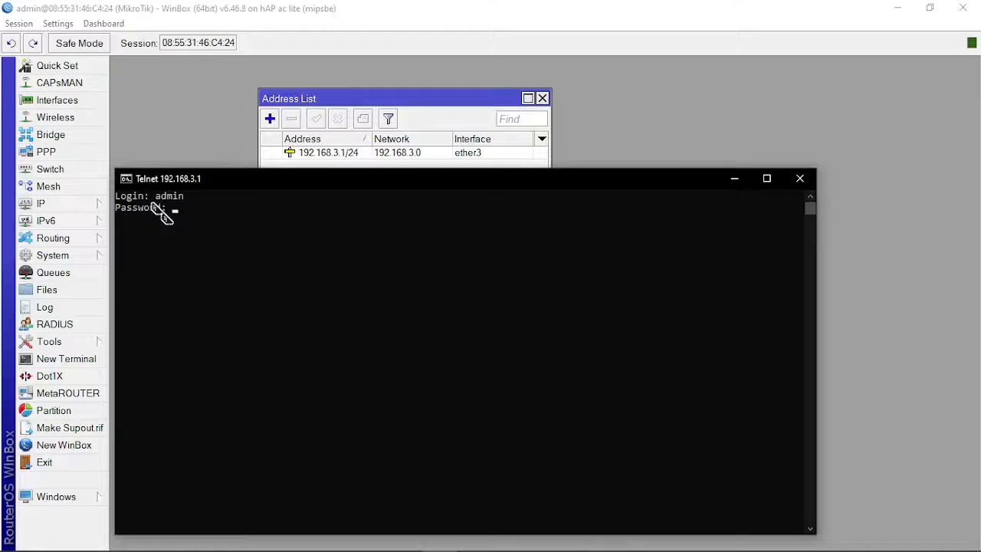
pyautogui.press('Return')
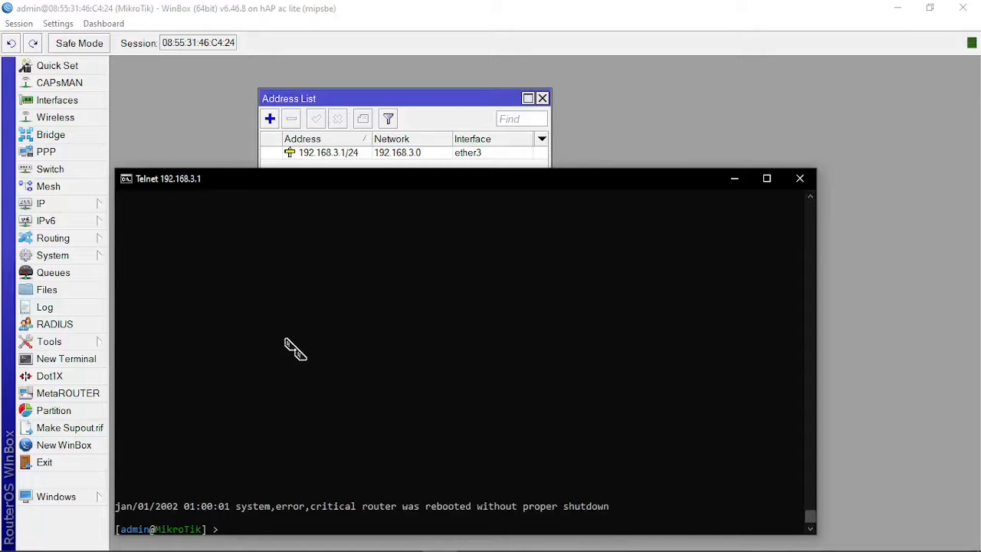
# Bring up a few fresh router prompt lines, then close the Telnet window.
pyautogui.press('Return')
pyautogui.press('Return')
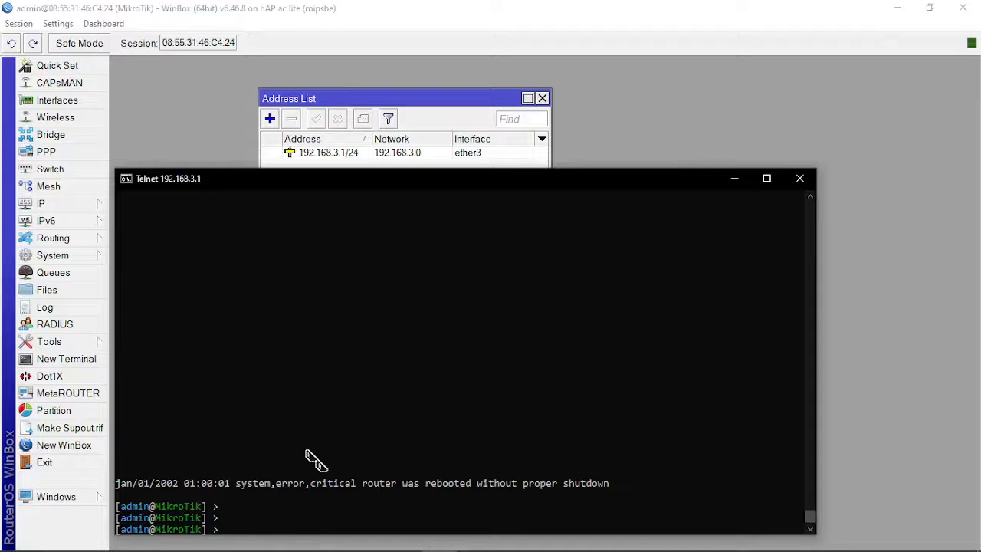
pyautogui.press('Return')
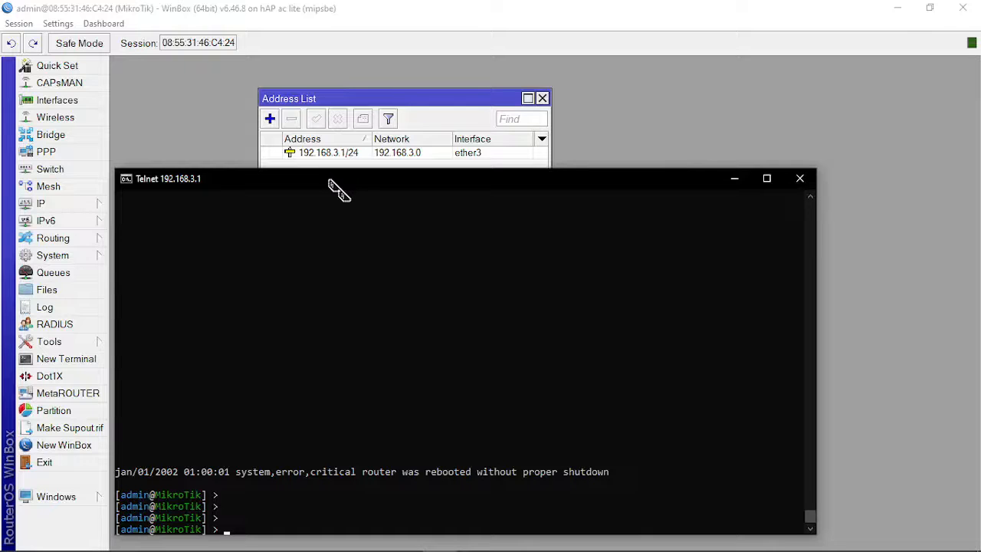
pyautogui.moveTo(331, 184); pyautogui.dragTo(339, 187)
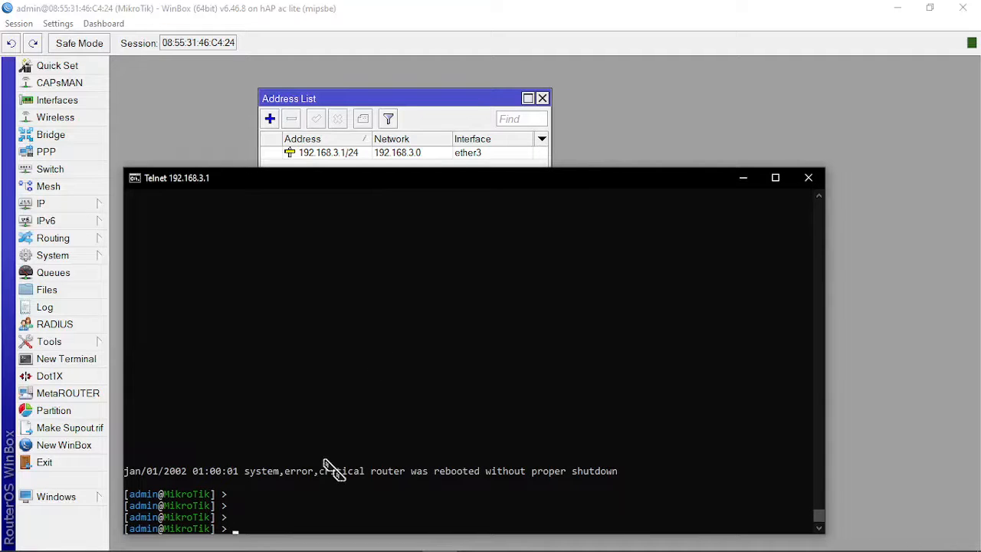
pyautogui.press('Return')
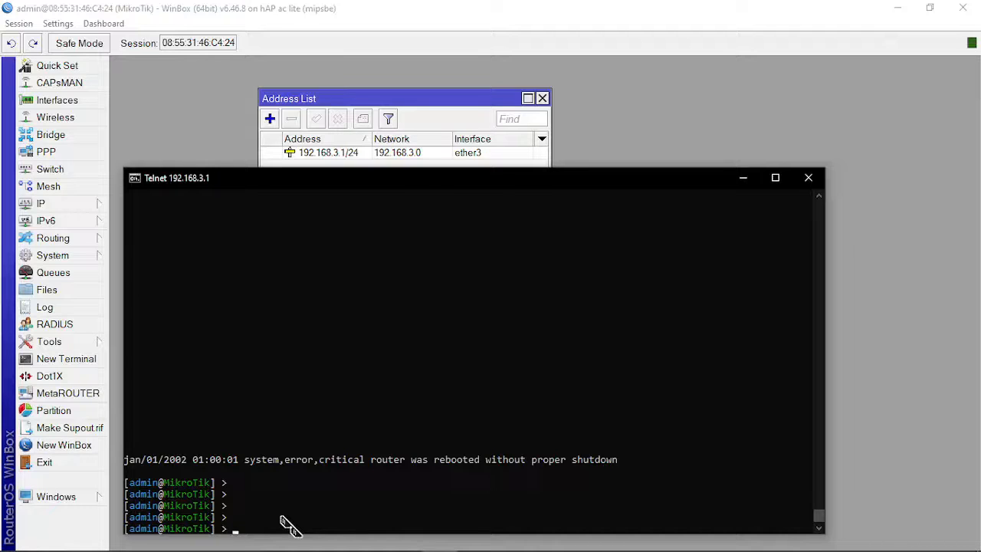
pyautogui.click(810, 181)
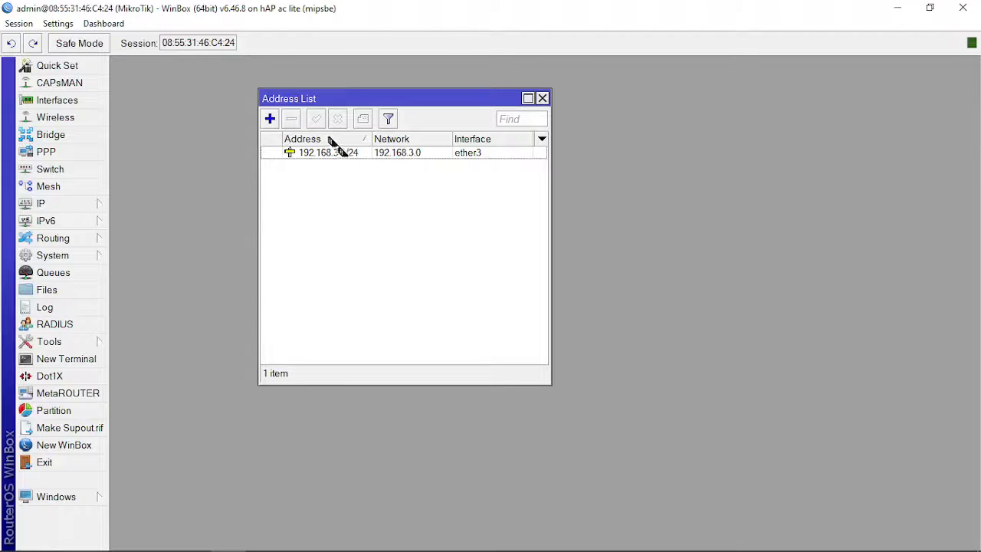
# In System > Password, enter and confirm a new router login password, then apply it.
pyautogui.moveTo(361, 102); pyautogui.dragTo(541, 99)
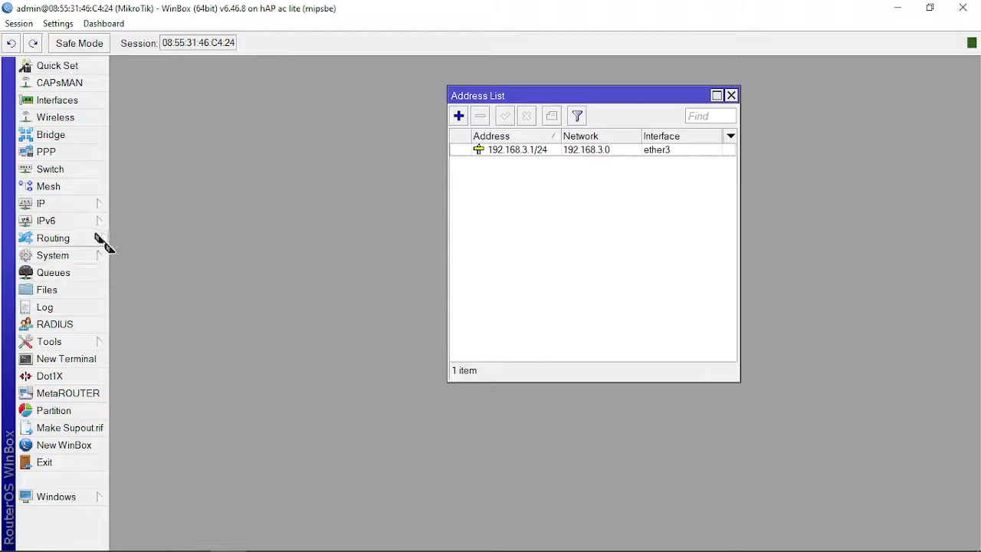
pyautogui.click(97, 259)
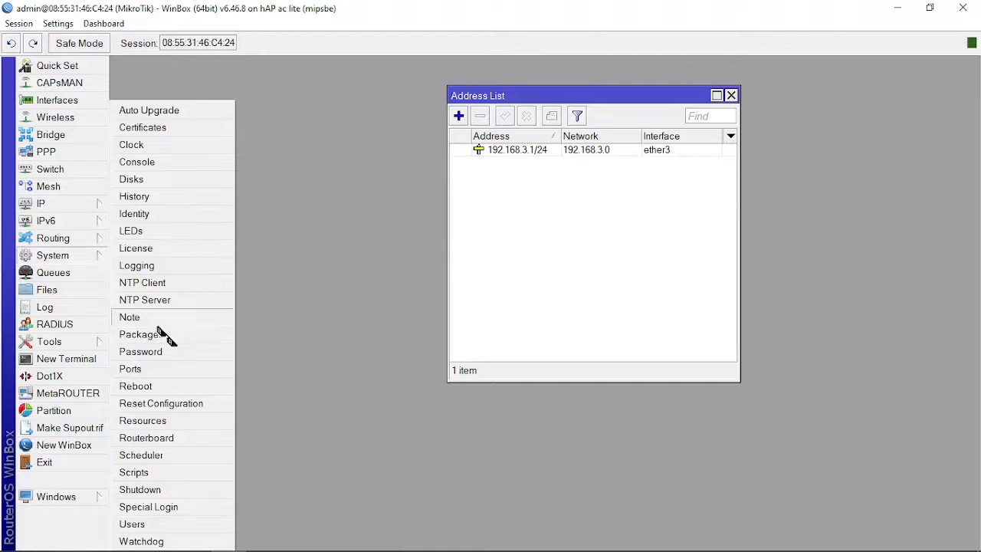
pyautogui.click(157, 352)
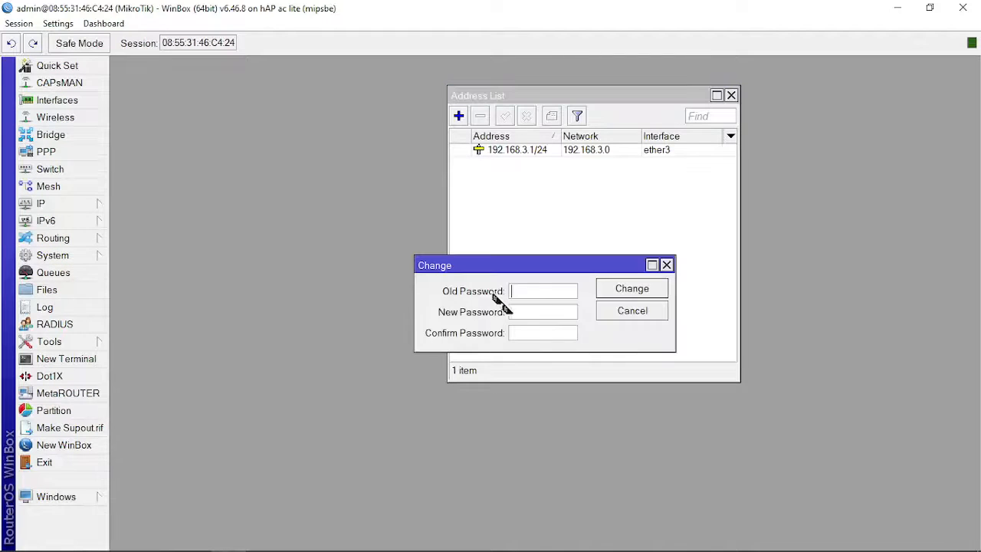
pyautogui.click(534, 314)
pyautogui.write('***')
pyautogui.click(568, 329)
pyautogui.write('***')
pyautogui.click(642, 290)
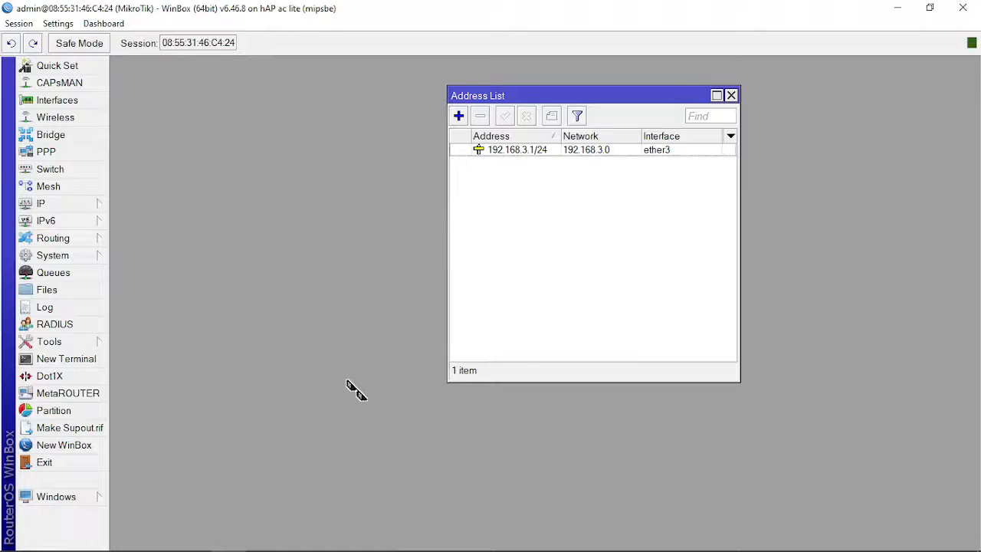
pyautogui.moveTo(307, 546)
# Launch PuTTY and open an SSH connection to 192.168.3.1 on port 22.
pyautogui.click(897, 10)
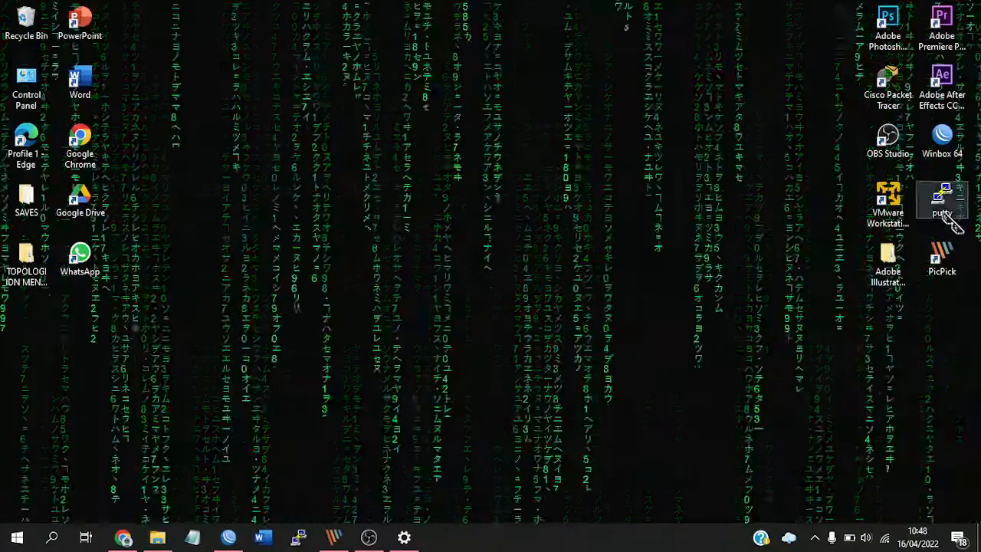
pyautogui.doubleClick(956, 216)
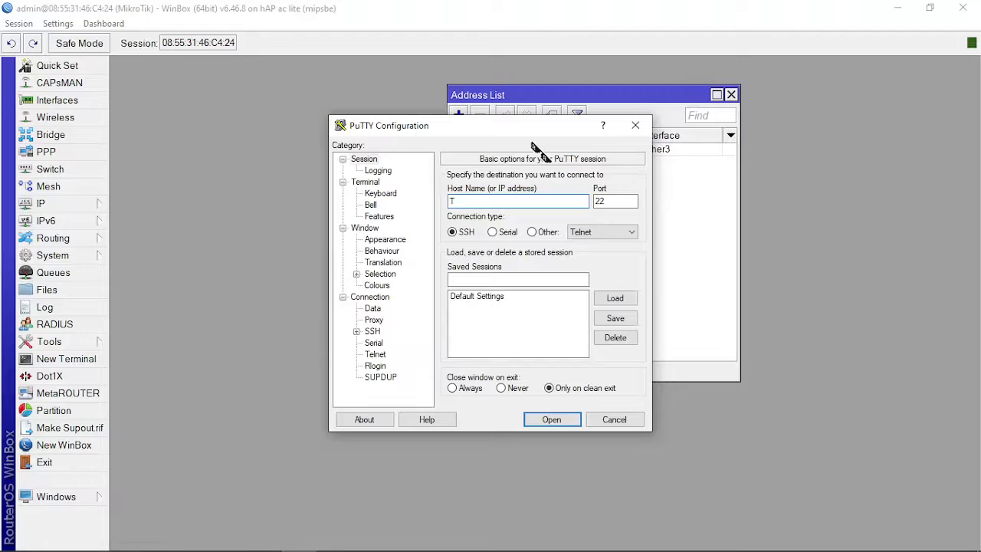
pyautogui.press('BackSpace')
pyautogui.moveTo(523, 125); pyautogui.dragTo(507, 178)
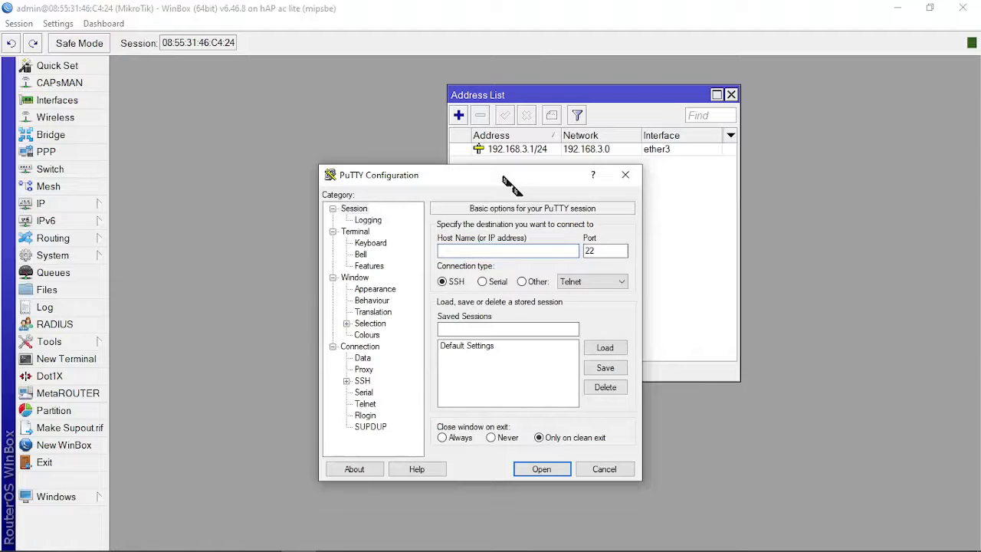
pyautogui.write('192.168.3.1')
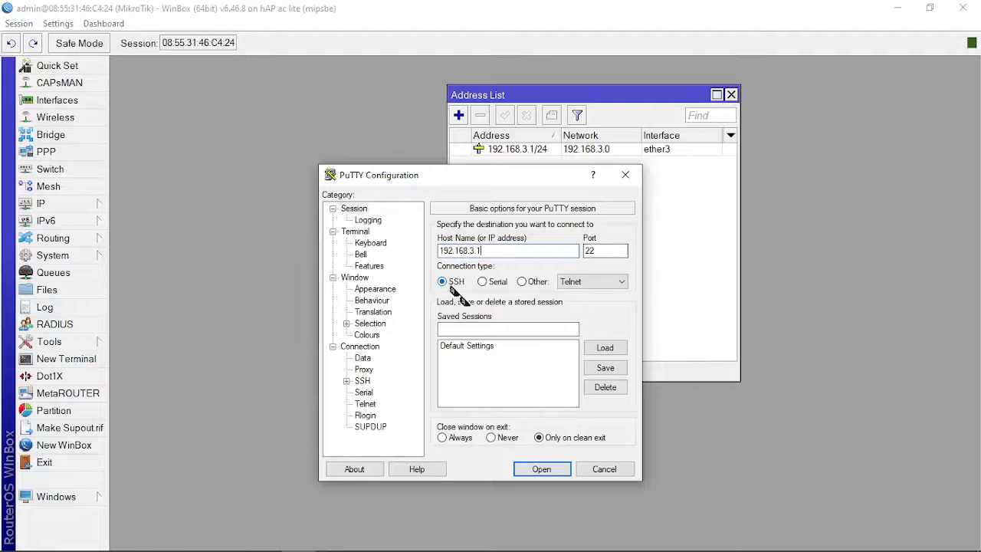
pyautogui.click(540, 469)
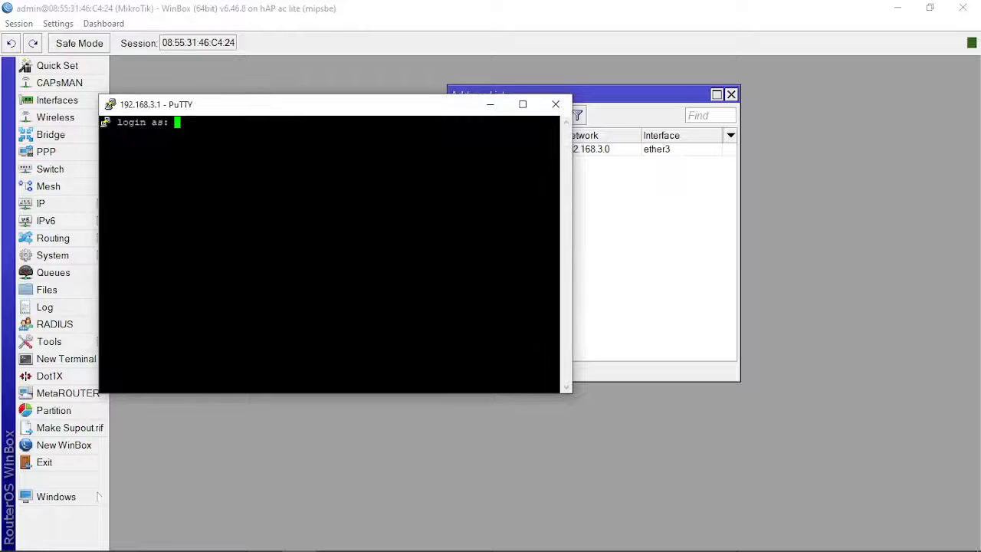
# Log in to the SSH session as admin and submit the password.
pyautogui.moveTo(278, 112); pyautogui.dragTo(368, 195)
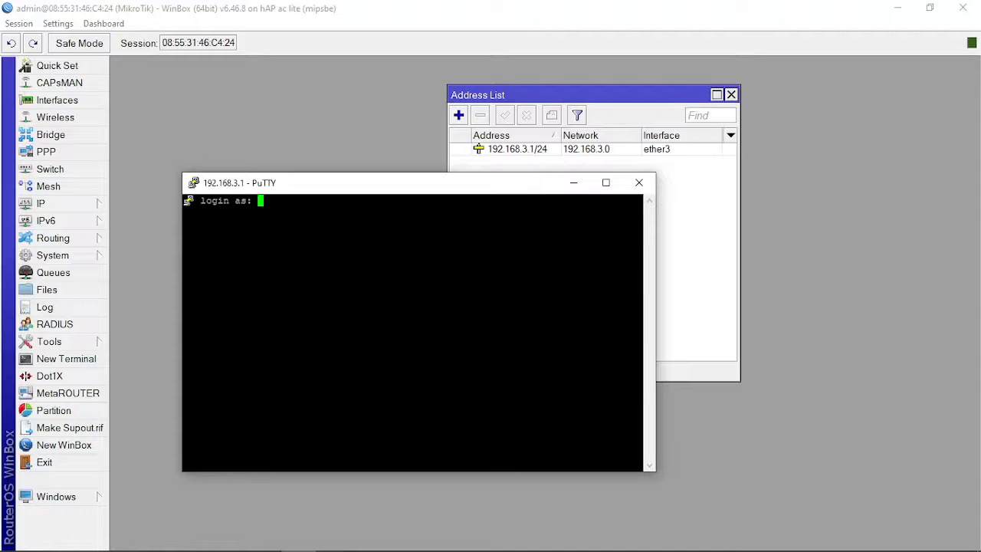
pyautogui.write('admin')
pyautogui.press('Return')
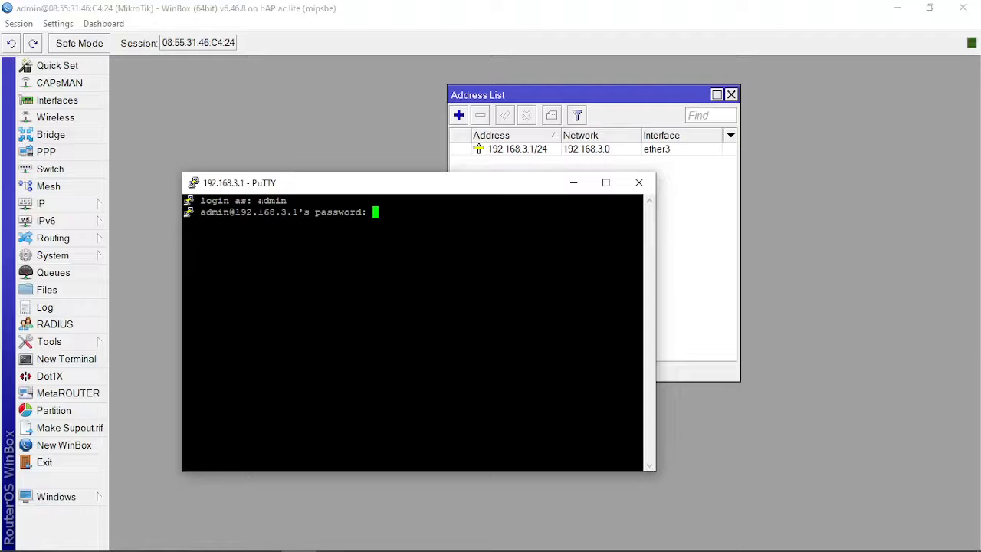
pyautogui.press('Return')
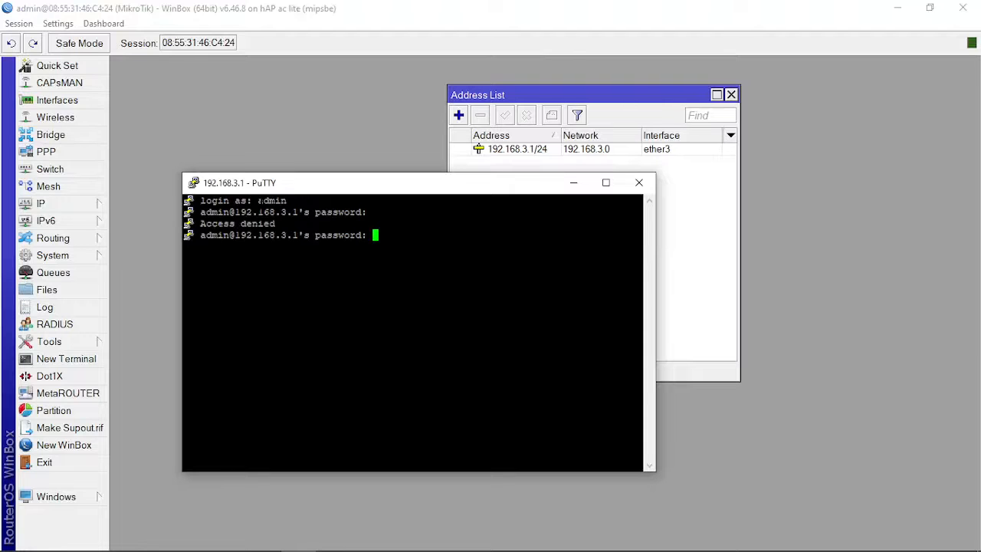
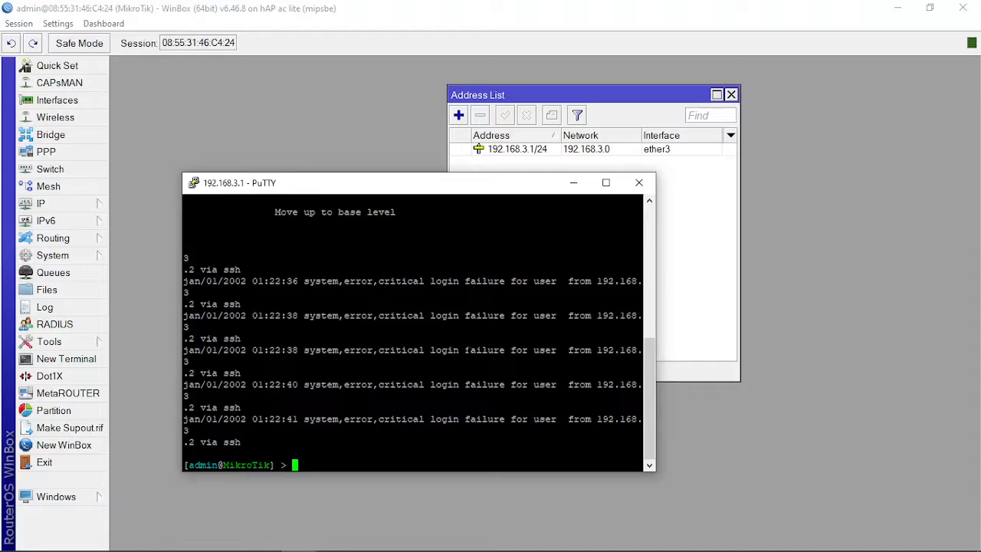
# Submit a few empty lines at the [admin@MikroTik] > prompt in the SSH session.
pyautogui.press('Return')
pyautogui.press('Return')
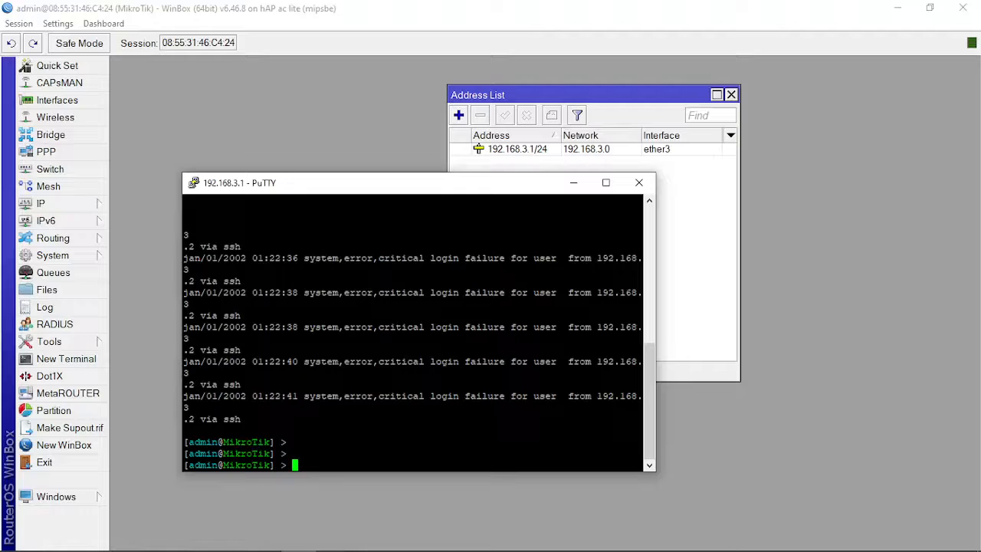
pyautogui.press('Return')
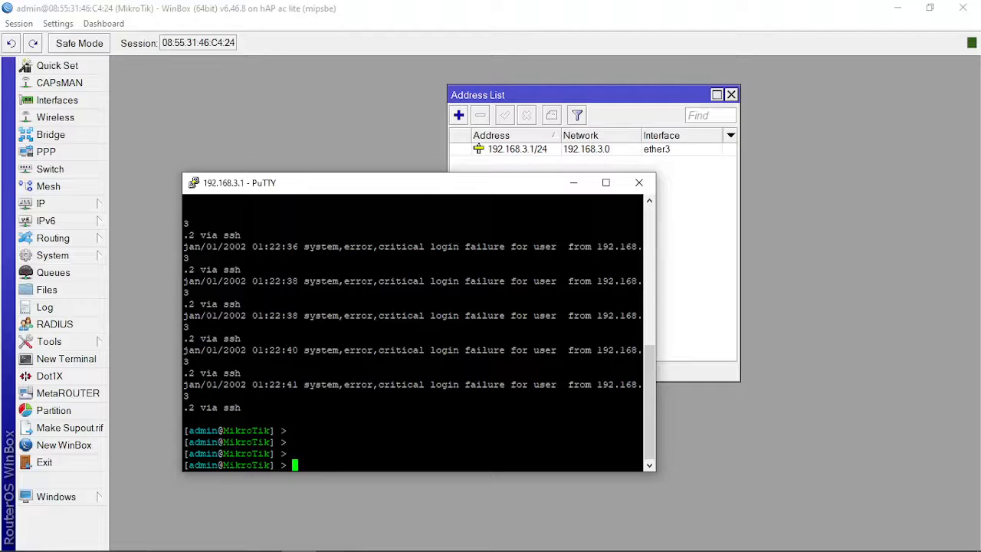
# Close the PuTTY SSH session, confirm the exit, and return to the MTCNA PDF in Chrome.
pyautogui.click(632, 188)
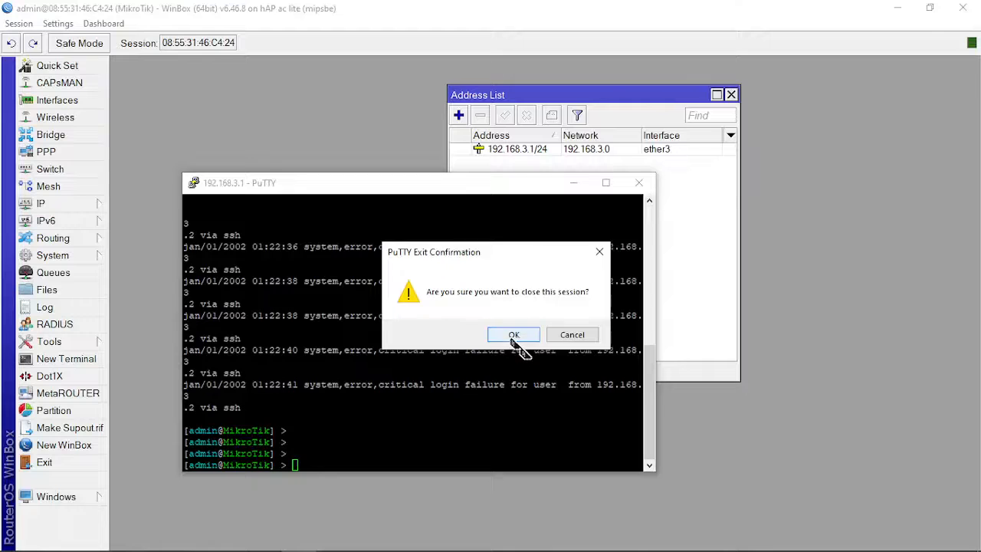
pyautogui.click(514, 338)
pyautogui.moveTo(119, 541)
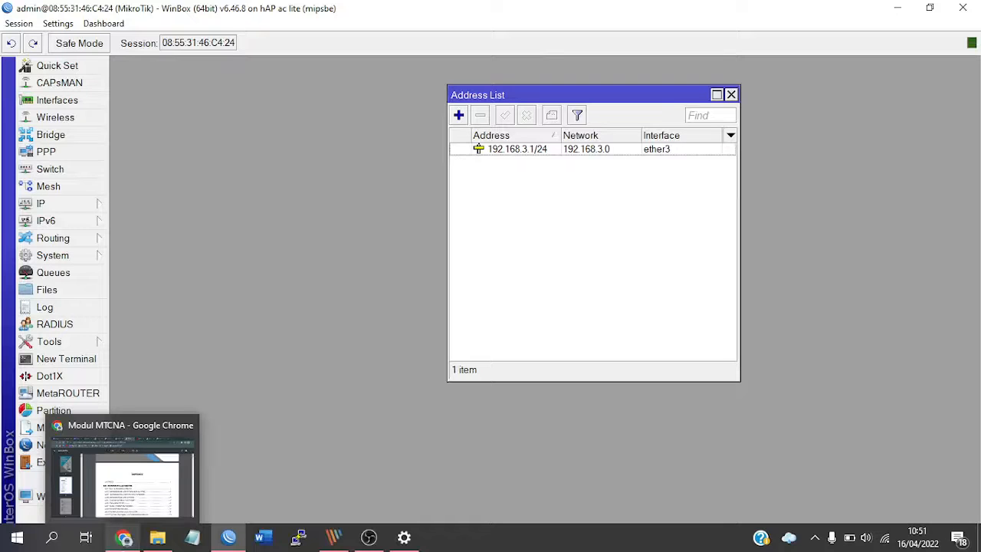
pyautogui.click(121, 540)
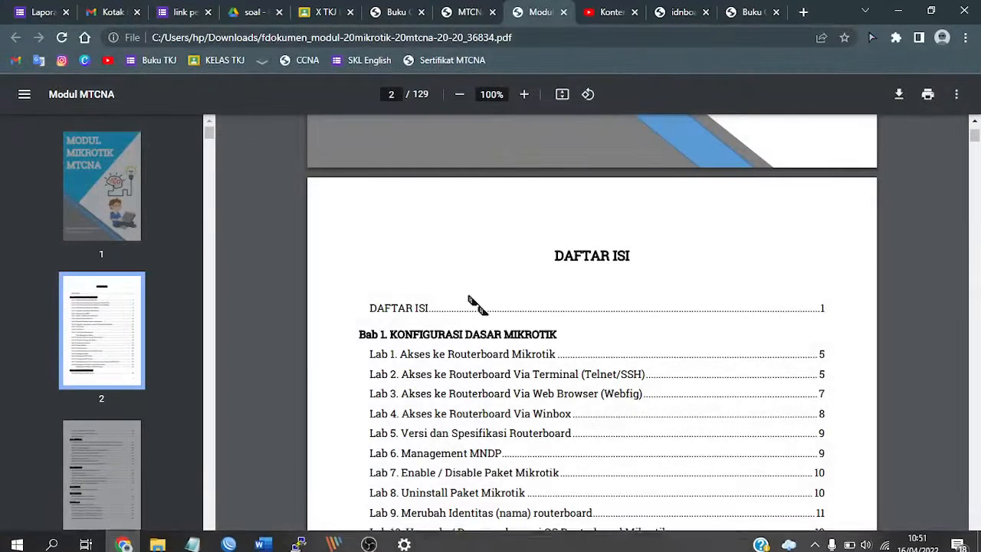
# Open a new blank Chrome tab beside the Modul MTCNA PDF tab.
pyautogui.scroll(-1, 470, 302)
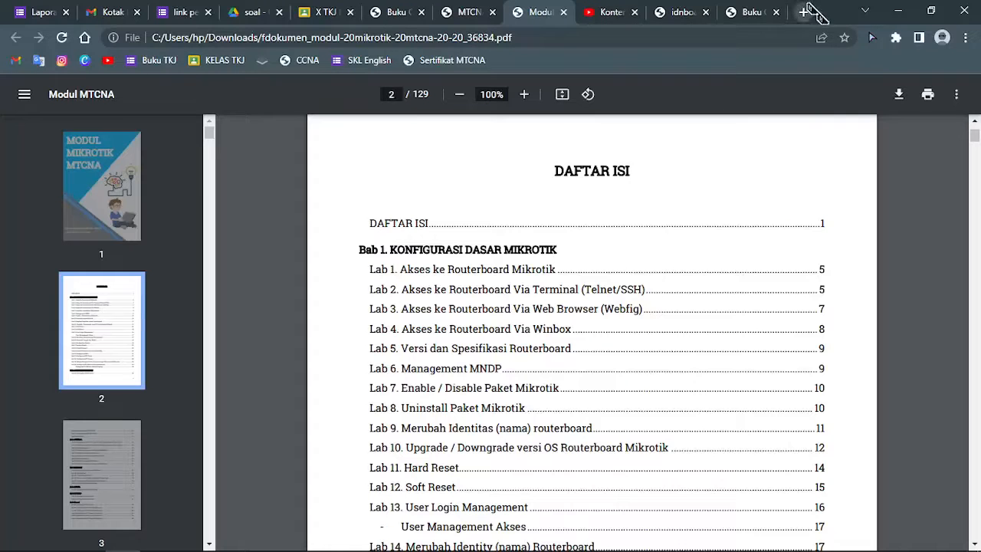
pyautogui.click(966, 45)
pyautogui.click(834, 59)
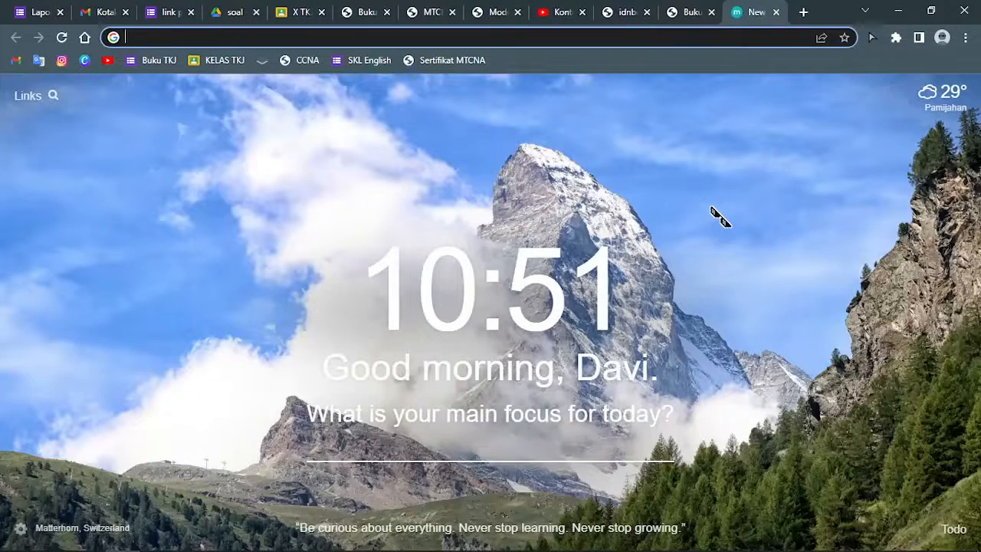
# Detach the new tab into its own Chrome window and maximize it.
pyautogui.moveTo(769, 15); pyautogui.dragTo(757, 67)
pyautogui.moveTo(652, 104); pyautogui.dragTo(495, 67)
pyautogui.click(803, 37)
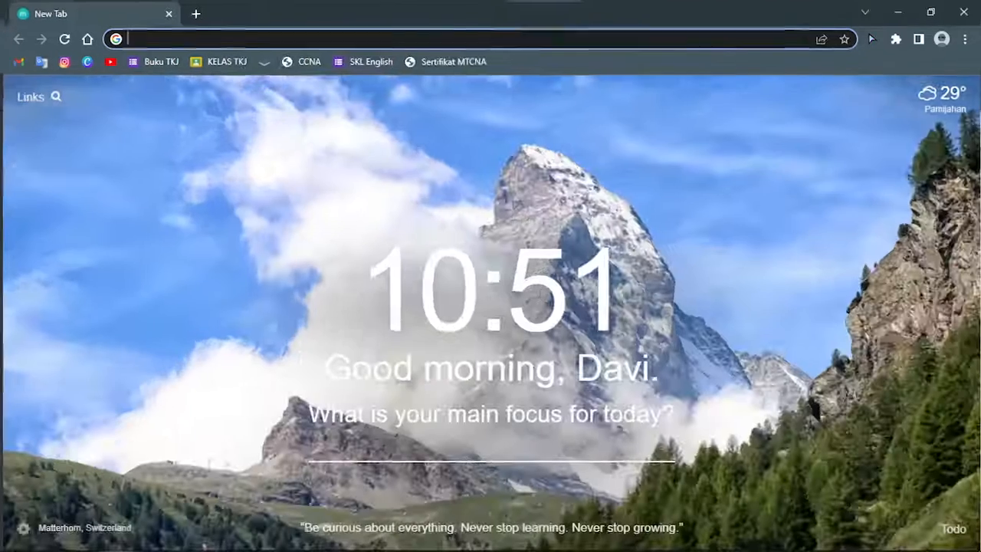
# Load the router's WebFig page at 192.168.3.1.
pyautogui.click(213, 42)
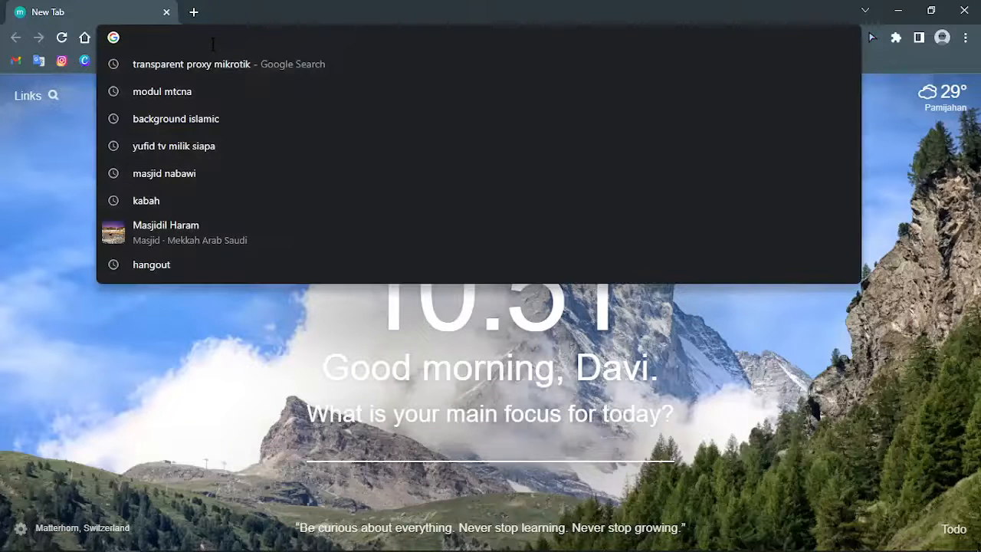
pyautogui.write('192.168')
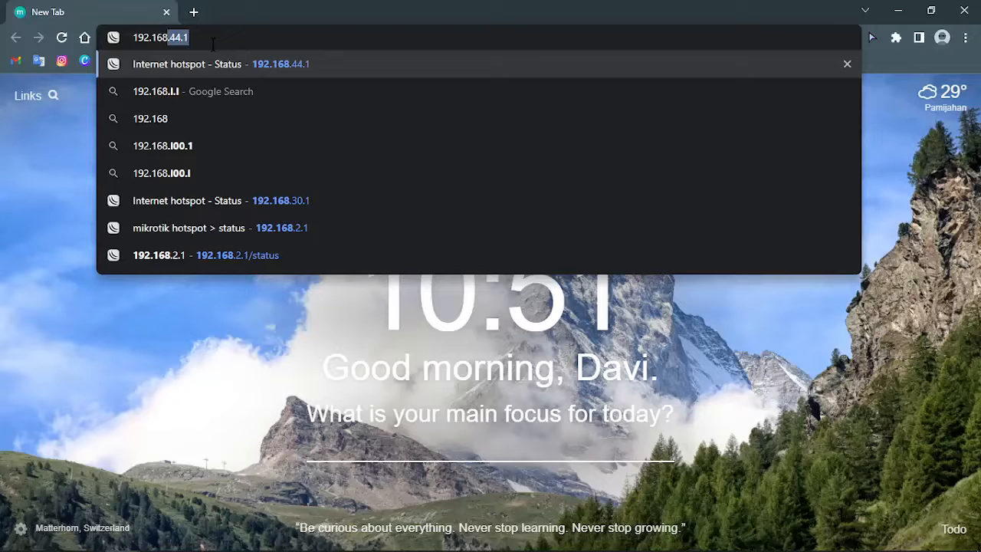
pyautogui.write('.')
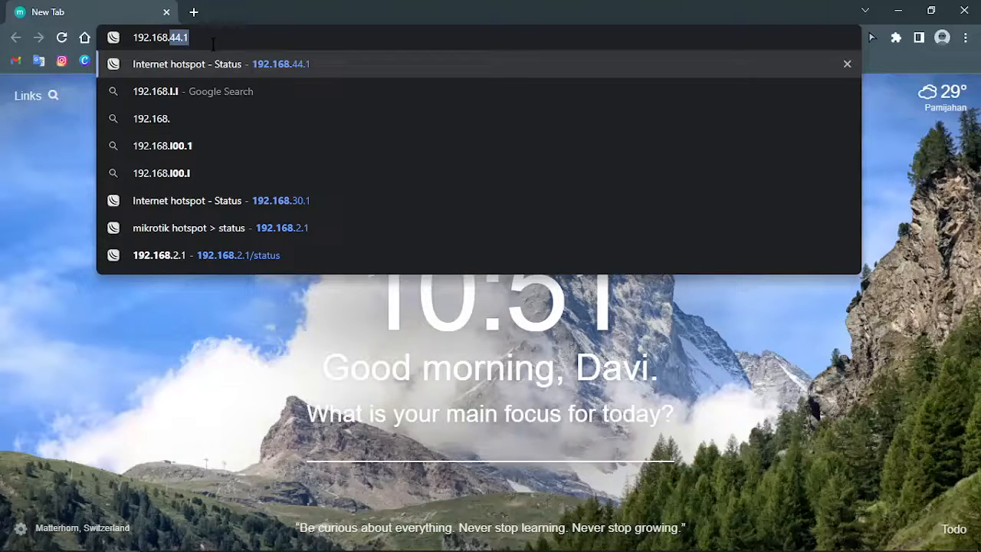
pyautogui.write('3.1')
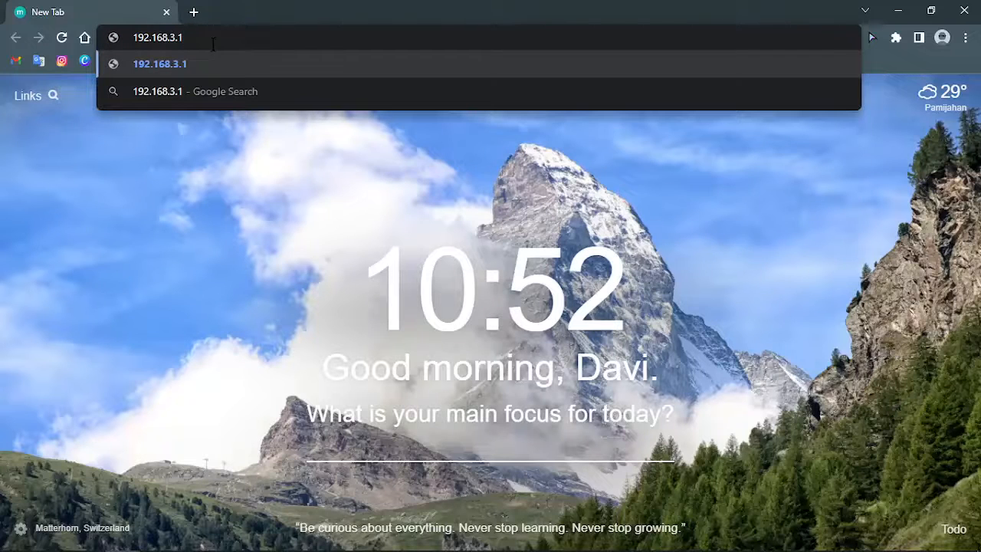
pyautogui.press('Return')
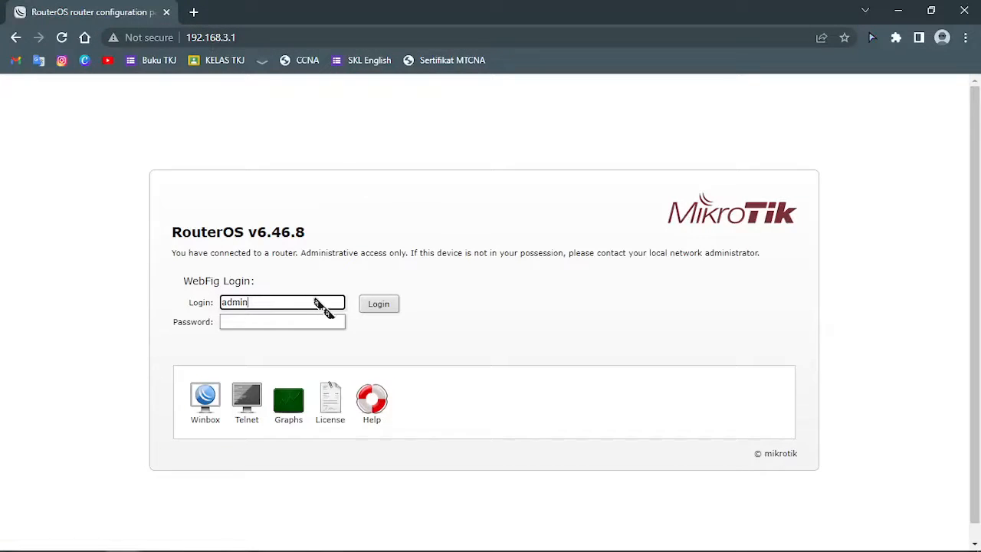
# Log in to WebFig as admin with the router password and dismiss Chrome's save-password offer.
pyautogui.click(177, 240)
pyautogui.click(288, 326)
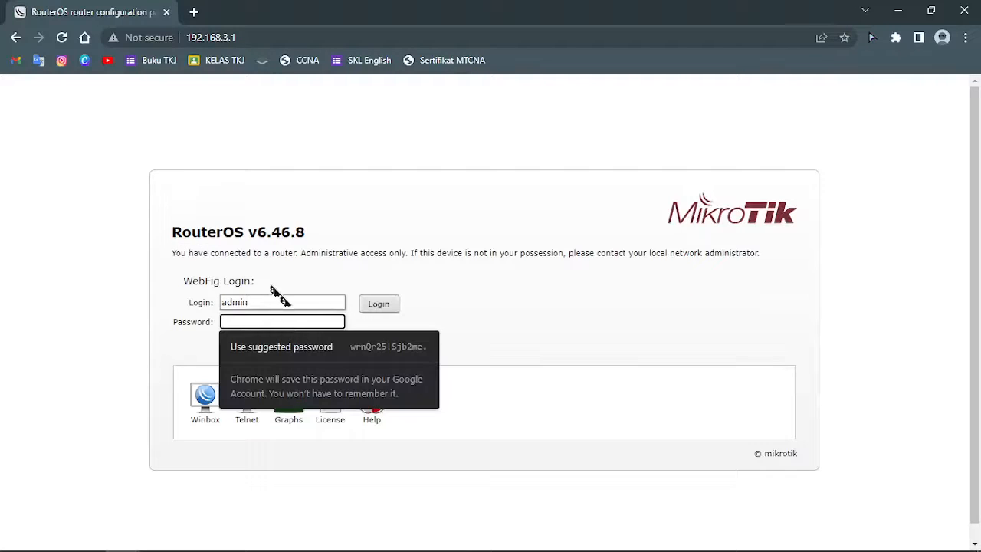
pyautogui.write('1')
pyautogui.click(383, 307)
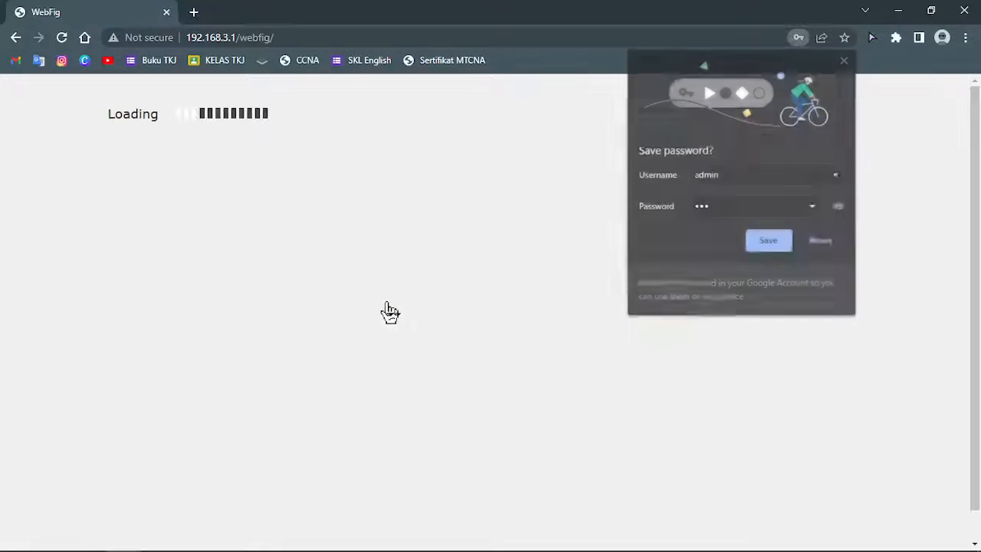
pyautogui.click(844, 60)
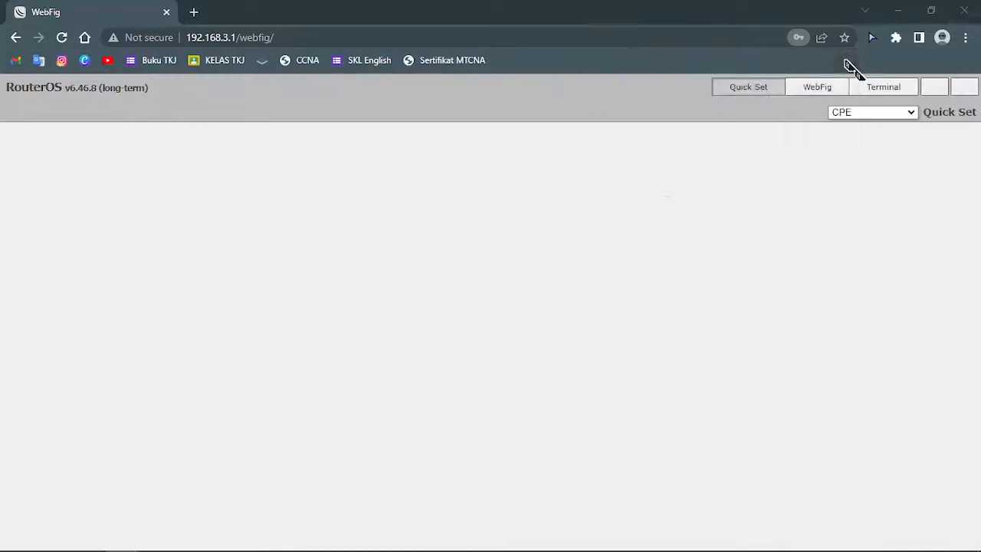
# Scroll through the Quick Set page, reviewing nearby wireless networks and local address 192.168.3.1/24.
pyautogui.scroll(-1, 394, 216)
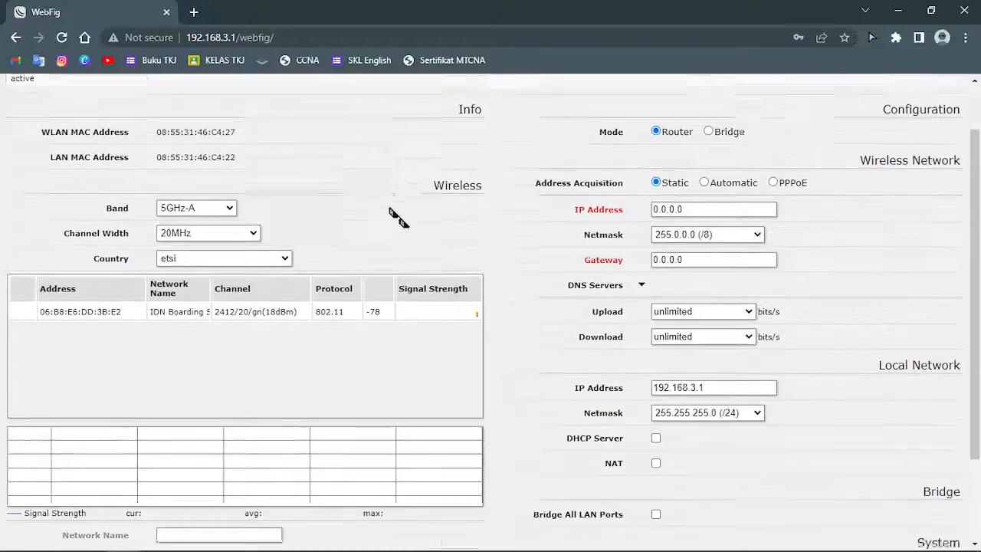
pyautogui.scroll(1, 398, 217)
pyautogui.scroll(-3, 398, 218)
pyautogui.scroll(3, 398, 217)
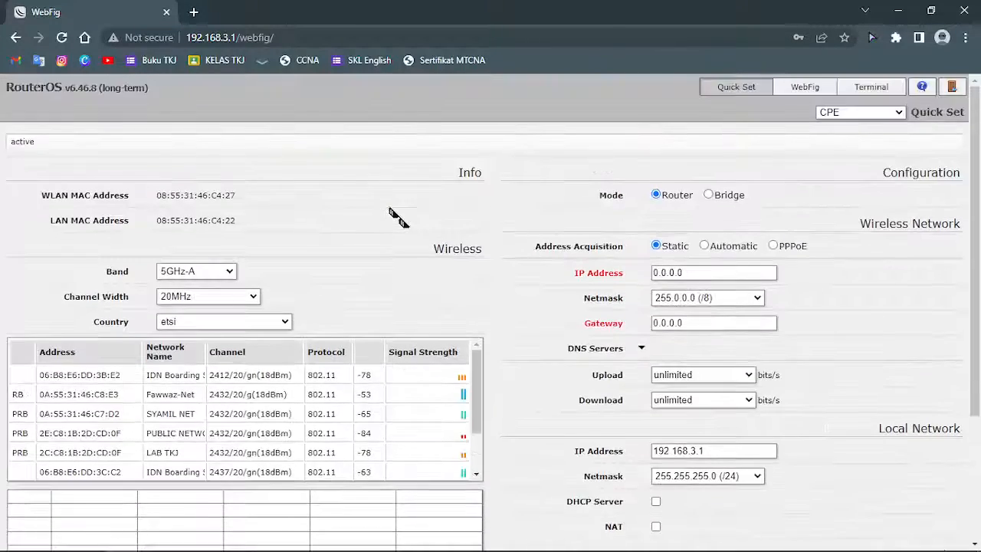
pyautogui.scroll(-3, 410, 188)
pyautogui.scroll(3, 411, 186)
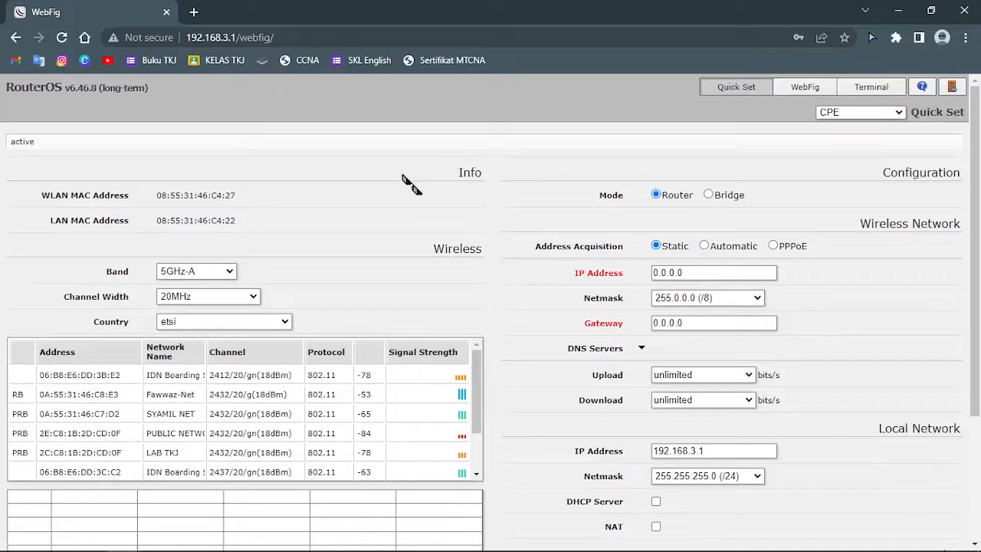
# Switch to full WebFig, view Terminal, then return to the Interface List of ether1–ether5, wlan1, wlan2.
pyautogui.click(805, 88)
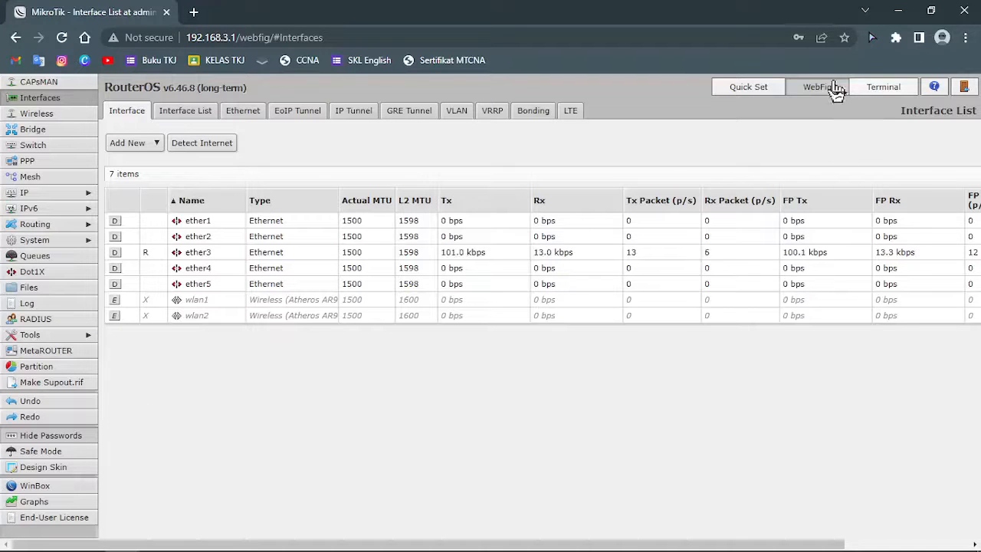
pyautogui.click(879, 88)
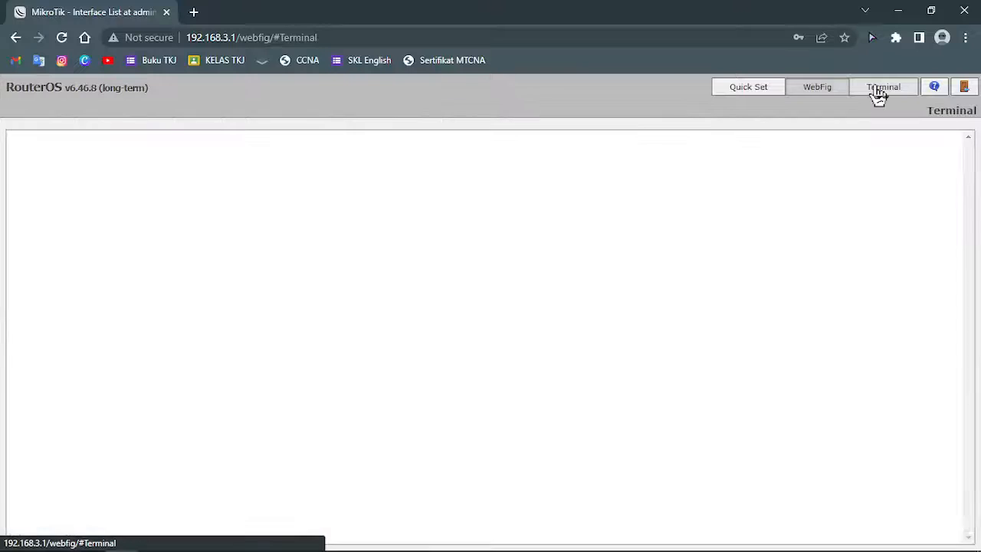
pyautogui.click(803, 91)
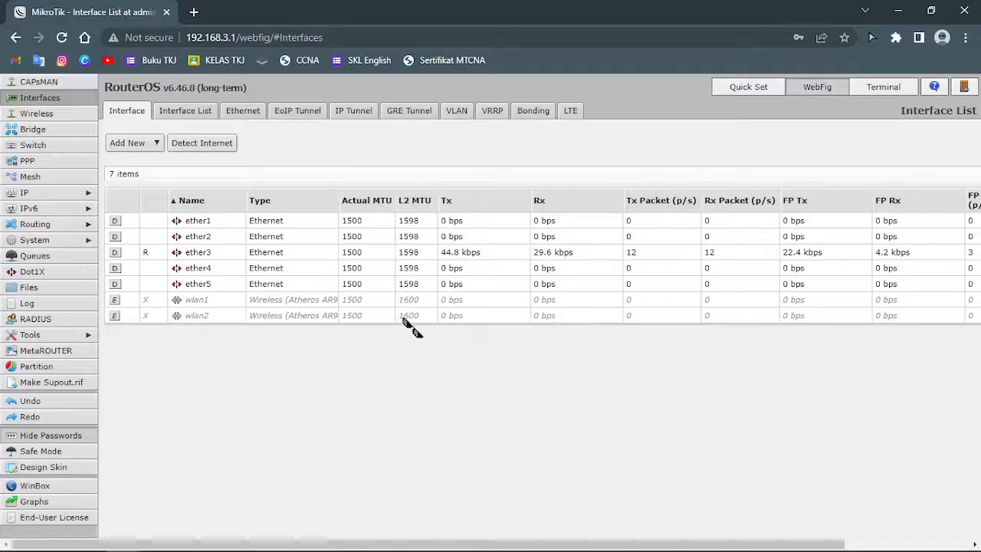